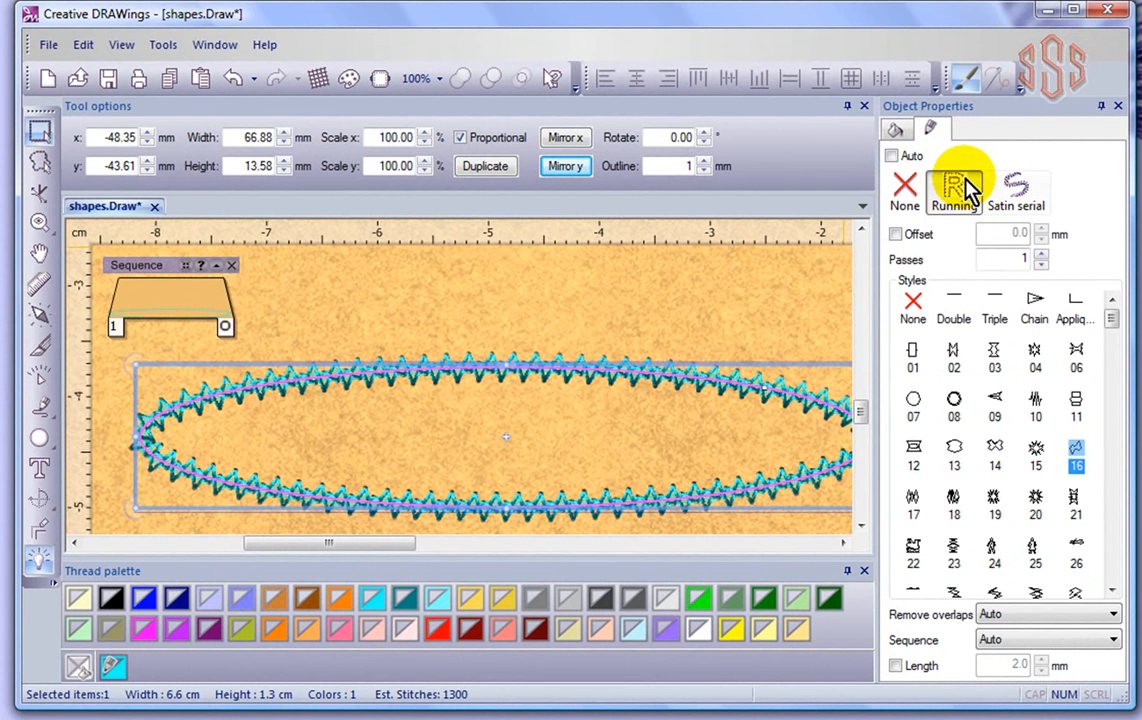
- Change the ellipse's outline to Satin serial stitching and set the outline width to 2 mm, and finally to 3 mm
{"action": "left_click", "coordinate": [1025, 200]}
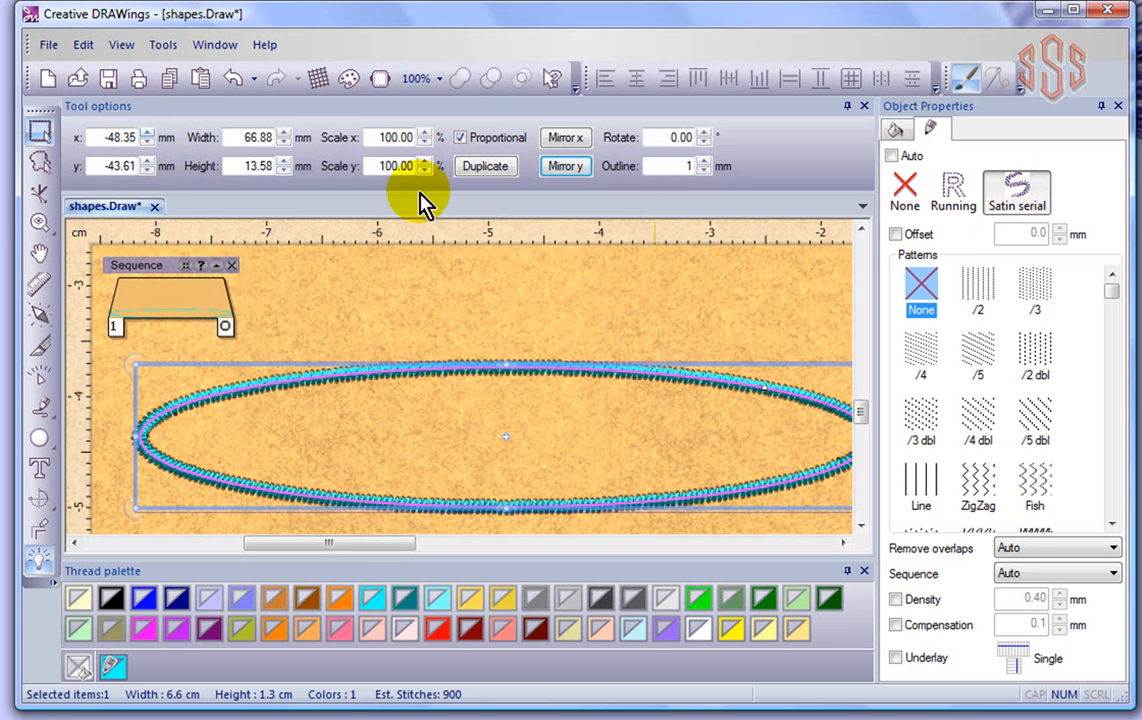
{"action": "double_click", "coordinate": [680, 166]}
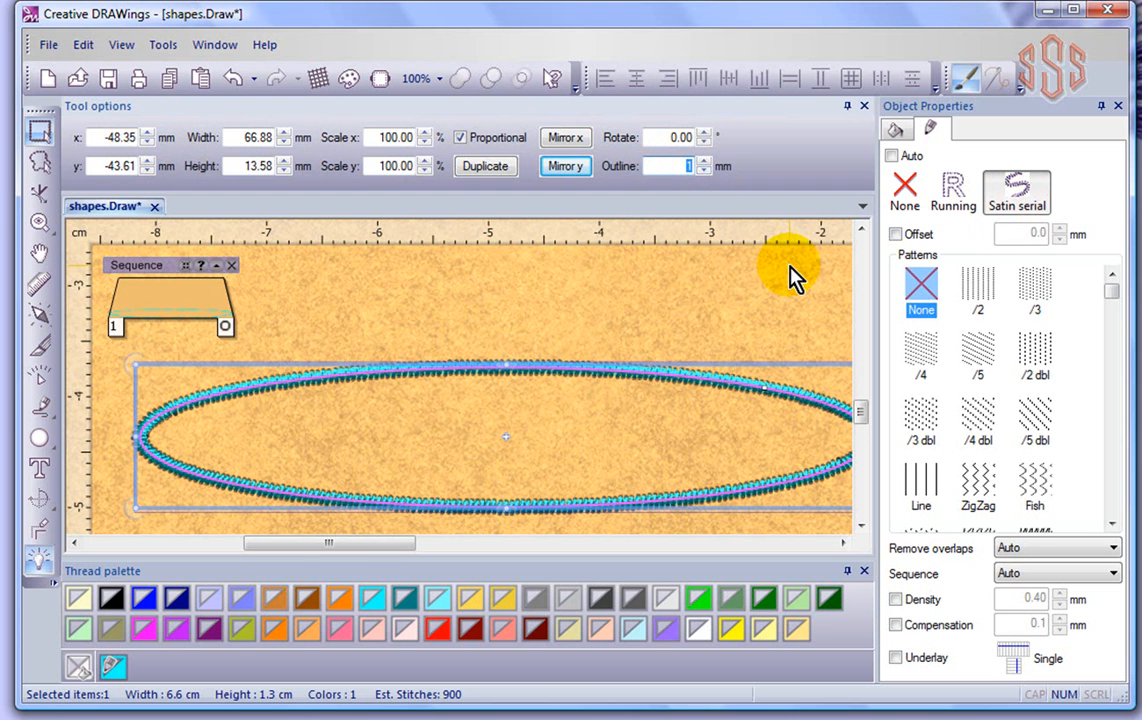
{"action": "type", "text": "2"}
{"action": "key", "text": "Return"}
{"action": "double_click", "coordinate": [685, 166]}
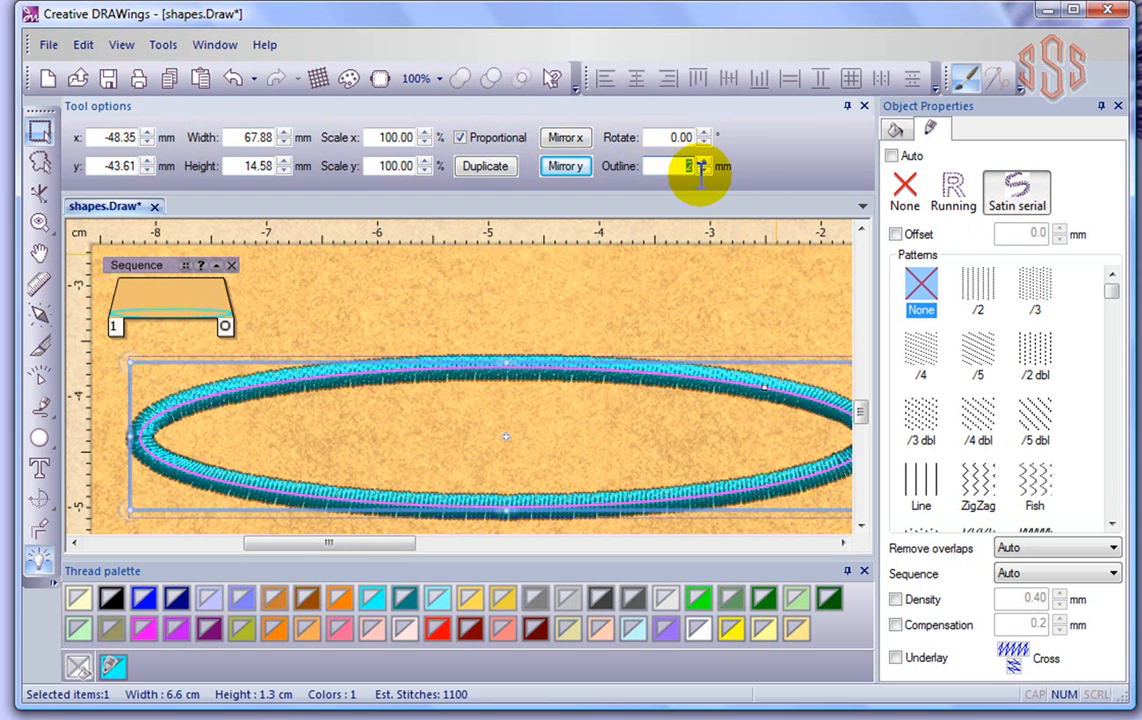
{"action": "type", "text": "3"}
{"action": "key", "text": "Return"}
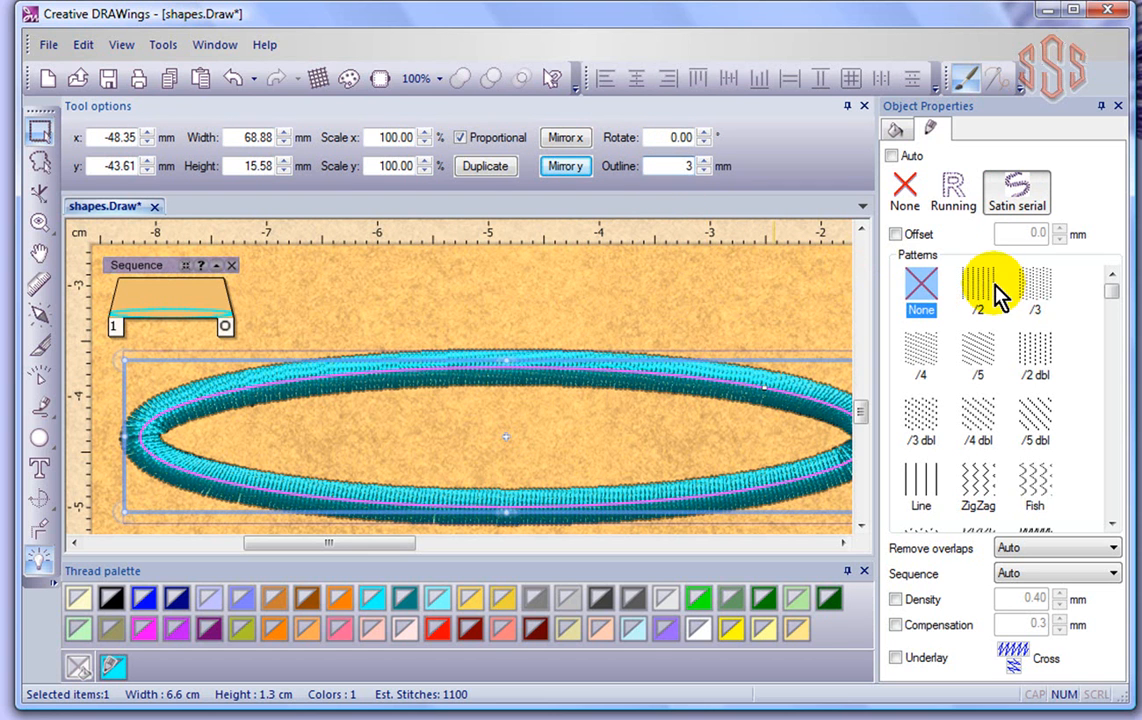
- Try a 10 mm offset on the ellipse's satin outline and turn the offset off again
{"action": "left_click", "coordinate": [896, 236]}
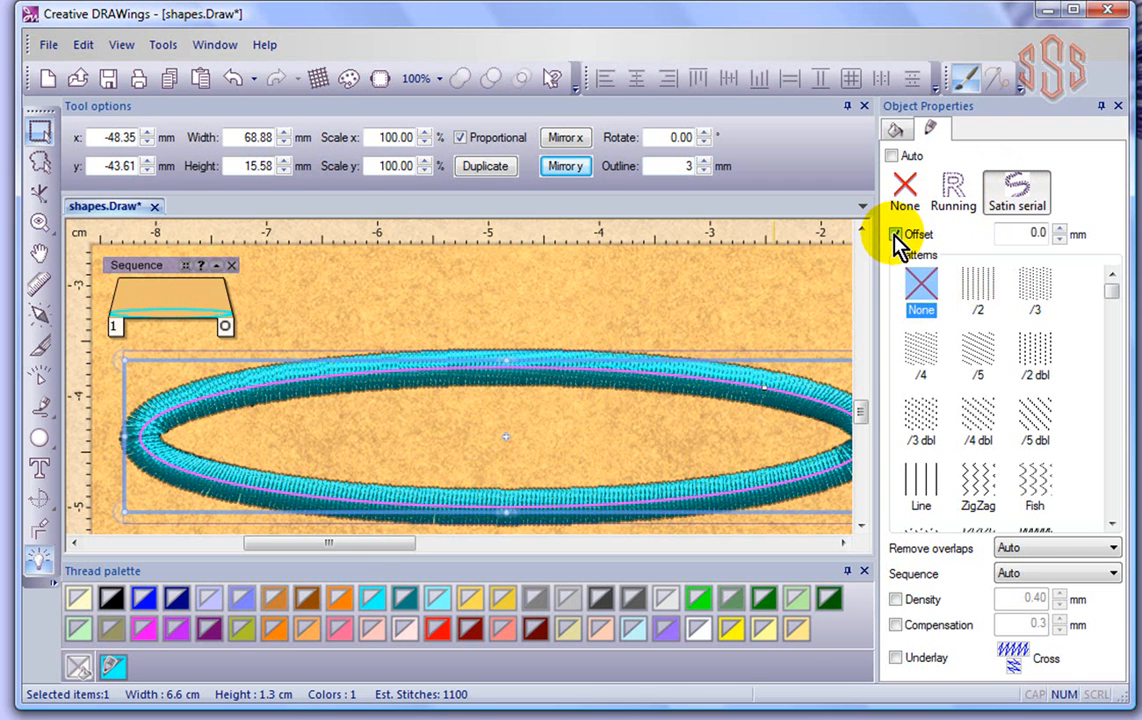
{"action": "double_click", "coordinate": [1039, 233]}
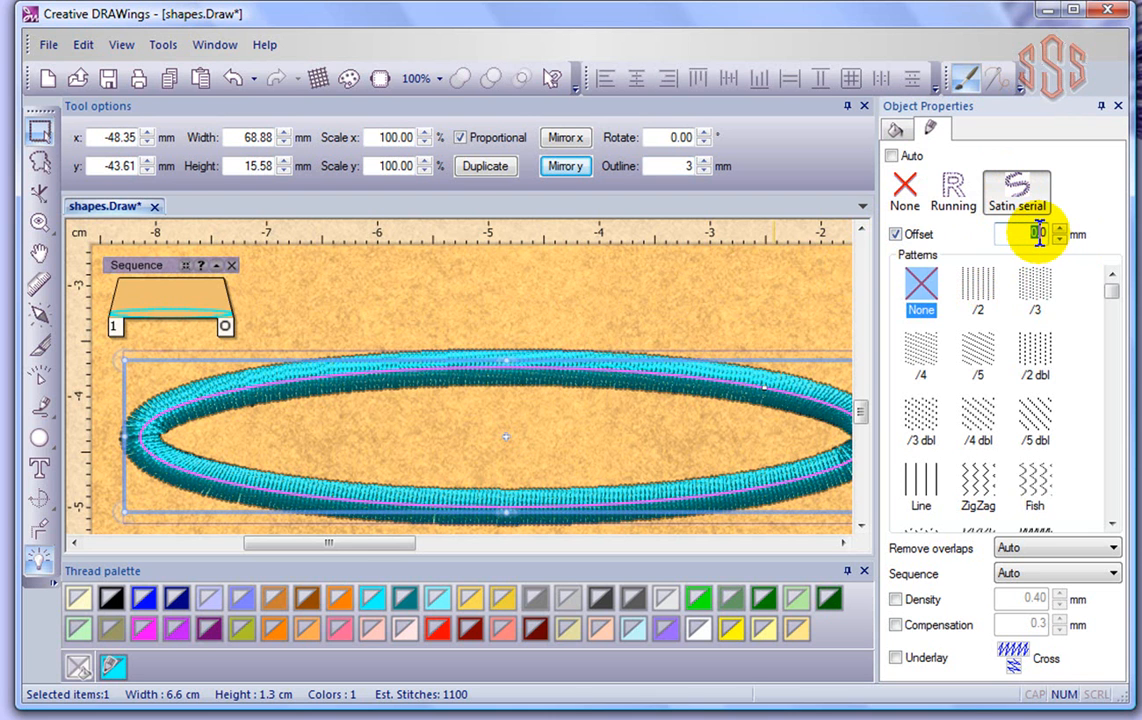
{"action": "type", "text": "1"}
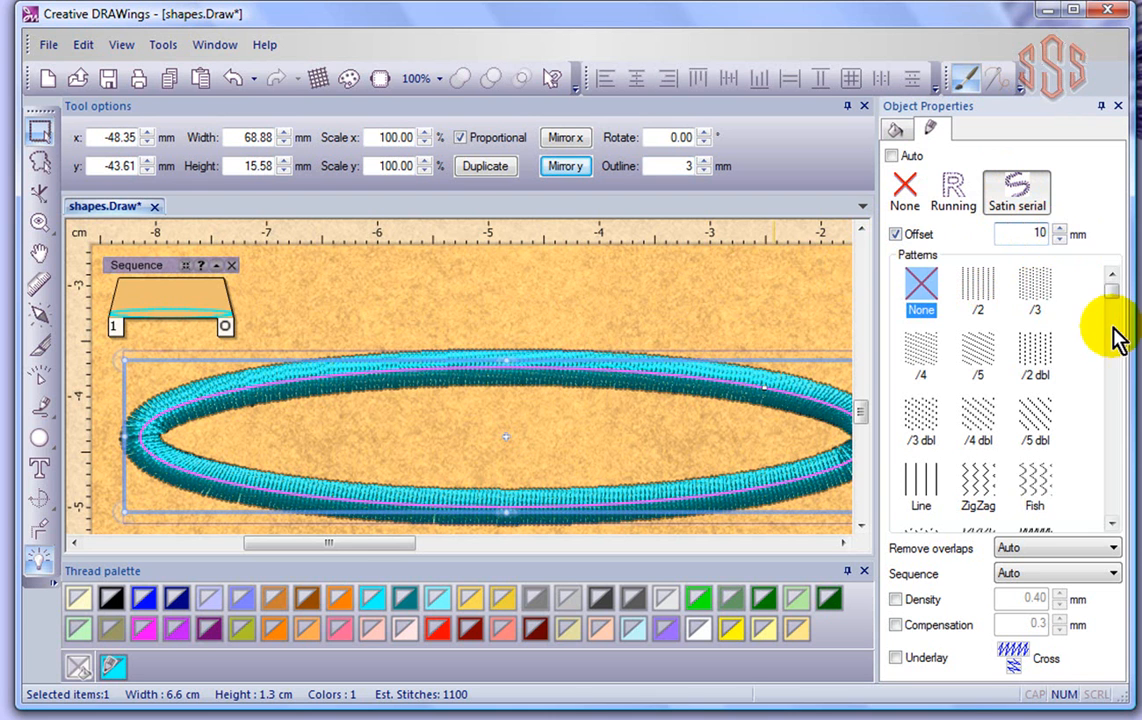
{"action": "type", "text": "0"}
{"action": "key", "text": "Return"}
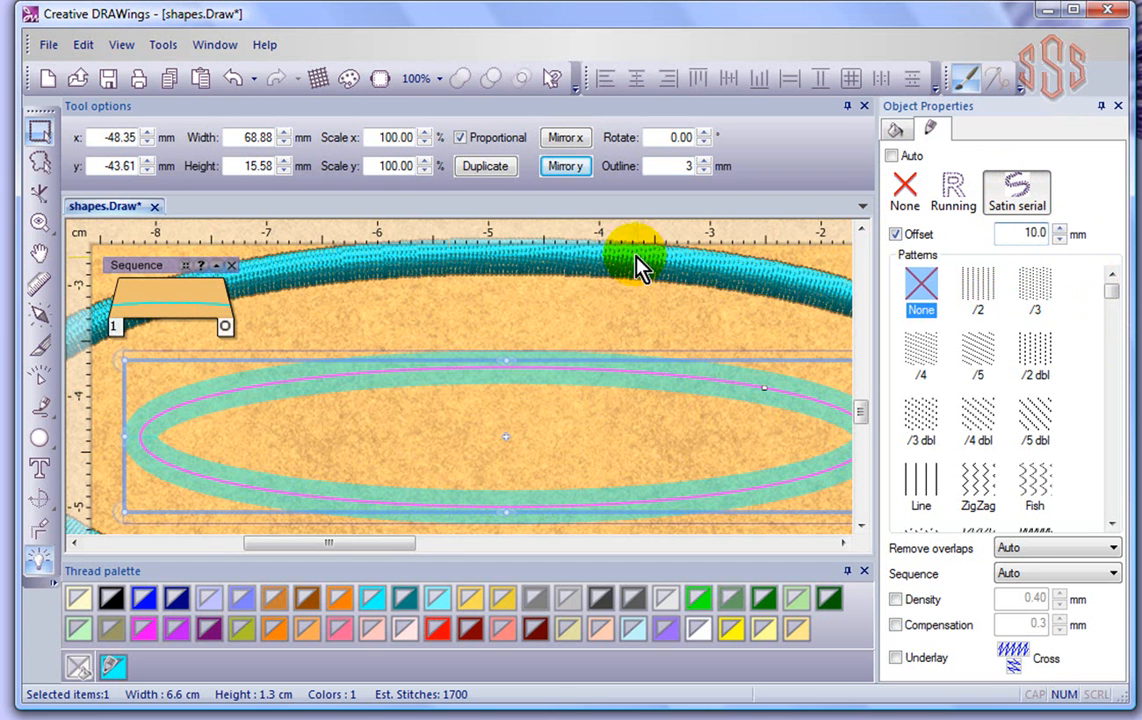
{"action": "scroll", "coordinate": [620, 330], "scroll_direction": "down", "scroll_amount": 1}
{"action": "scroll", "coordinate": [620, 330], "scroll_direction": "down", "scroll_amount": 1}
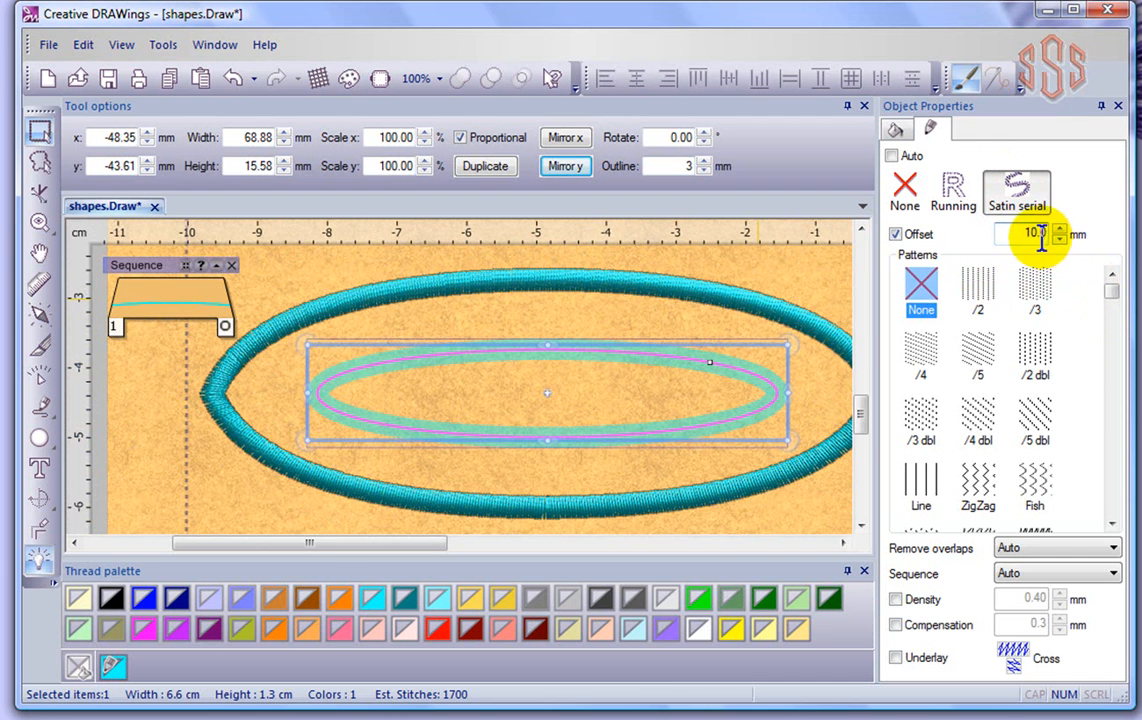
{"action": "left_click", "coordinate": [896, 235]}
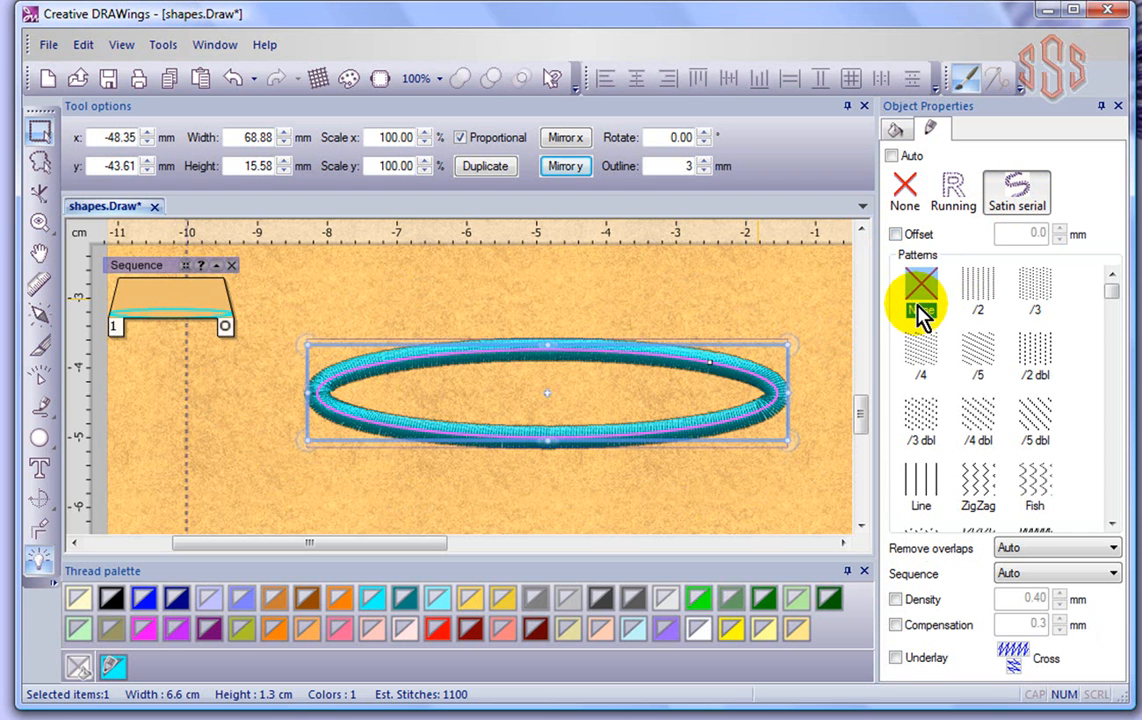
- Try the /2 pattern on the satin outline and restore the pattern to None
{"action": "left_click", "coordinate": [980, 286]}
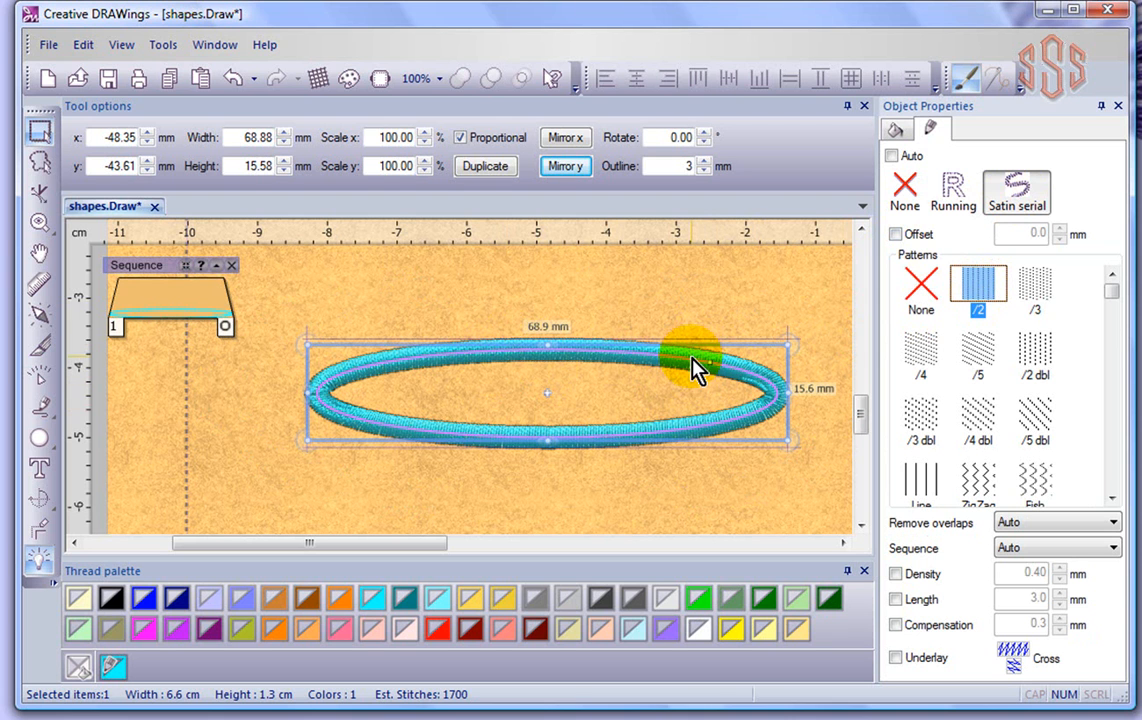
{"action": "left_click", "coordinate": [924, 288]}
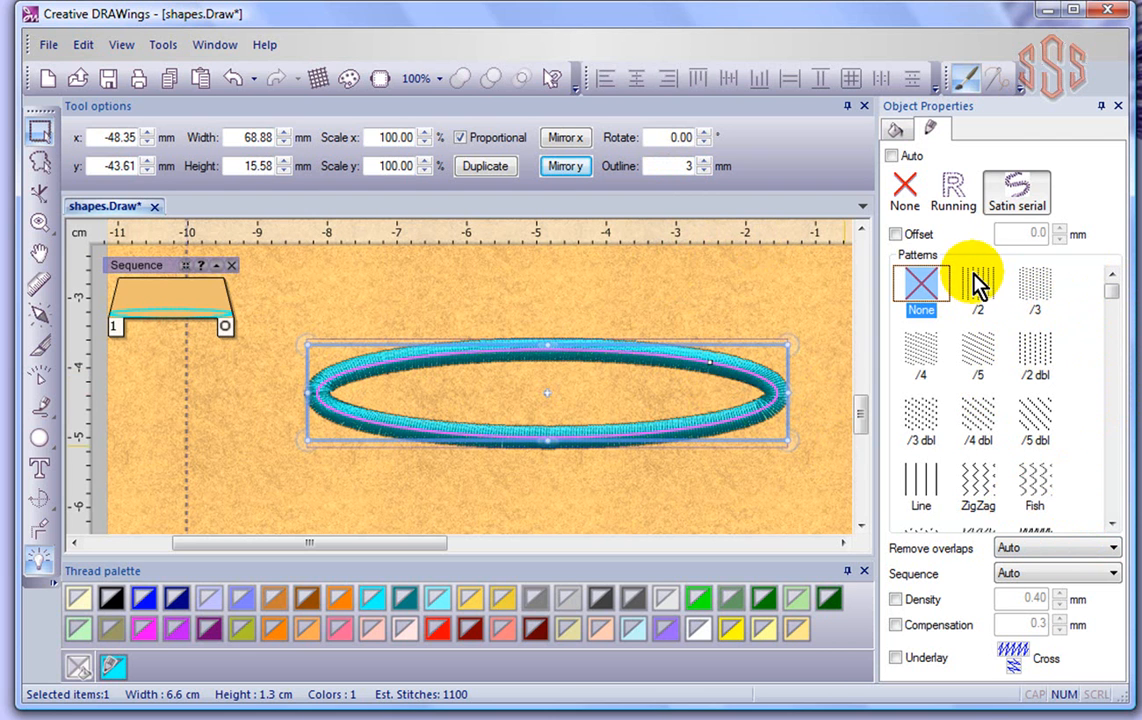
{"action": "double_click", "coordinate": [704, 167]}
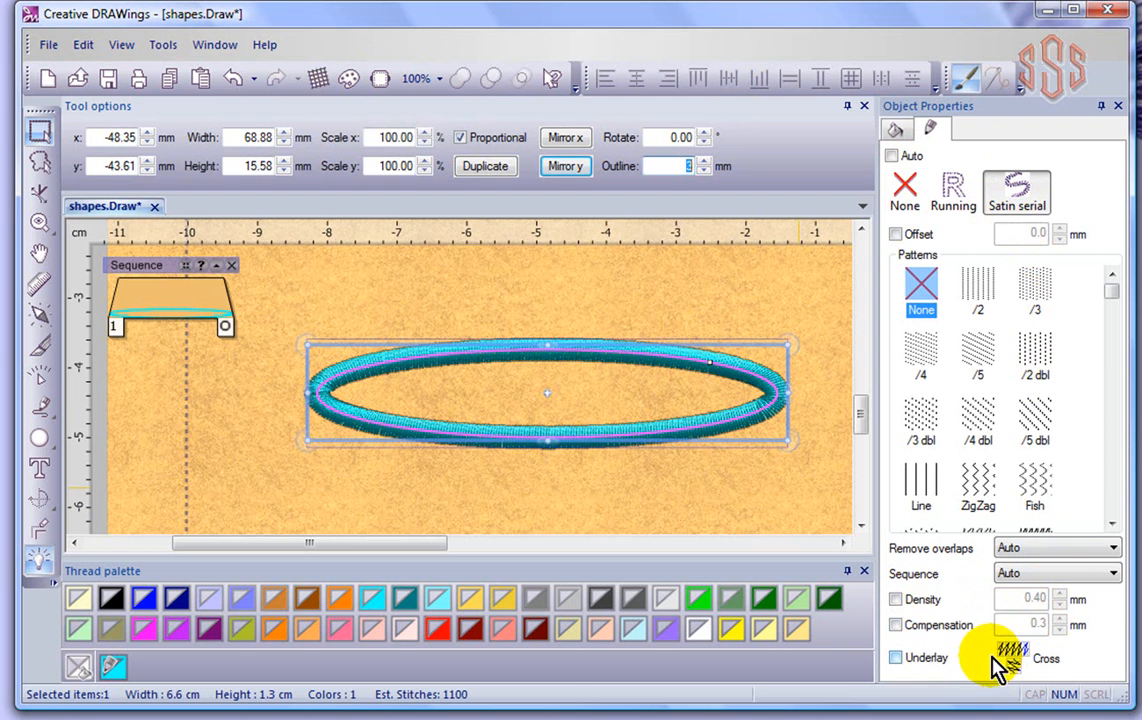
- Enable a custom density for the satin outline, set it to 0.50 mm and inspect the stitches up close
{"action": "left_click", "coordinate": [897, 600]}
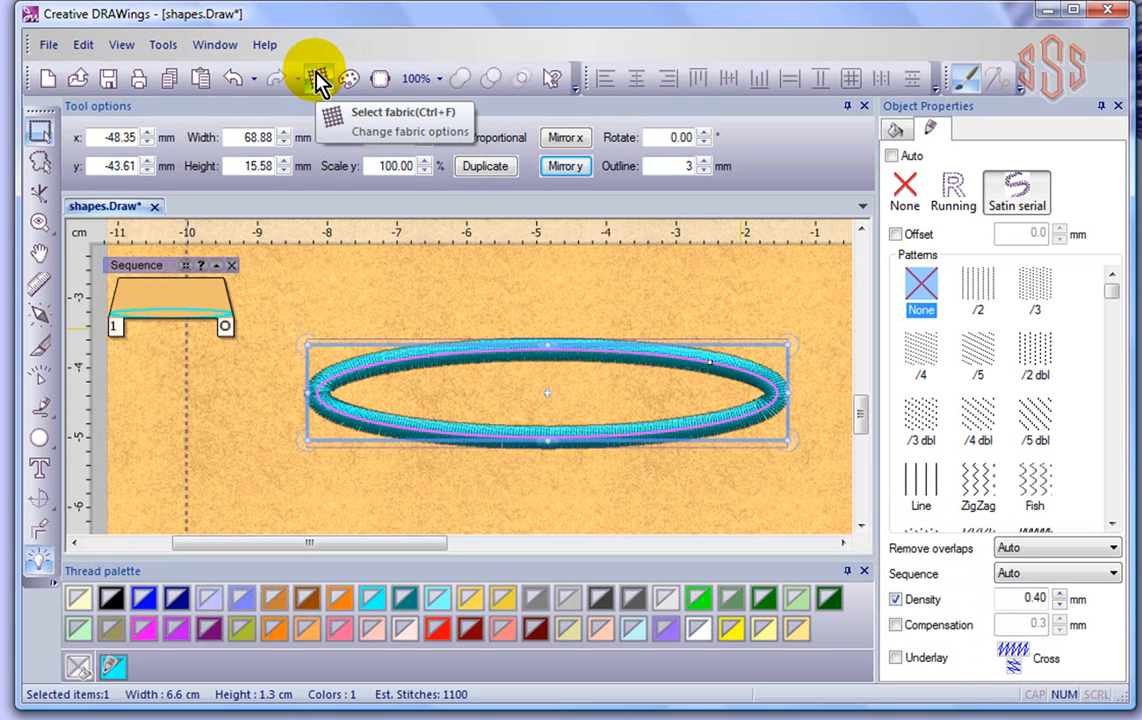
{"action": "left_click", "coordinate": [1060, 595]}
{"action": "left_click", "coordinate": [1060, 595]}
{"action": "left_click", "coordinate": [1060, 595]}
{"action": "left_click", "coordinate": [1060, 595]}
{"action": "left_click", "coordinate": [1060, 595]}
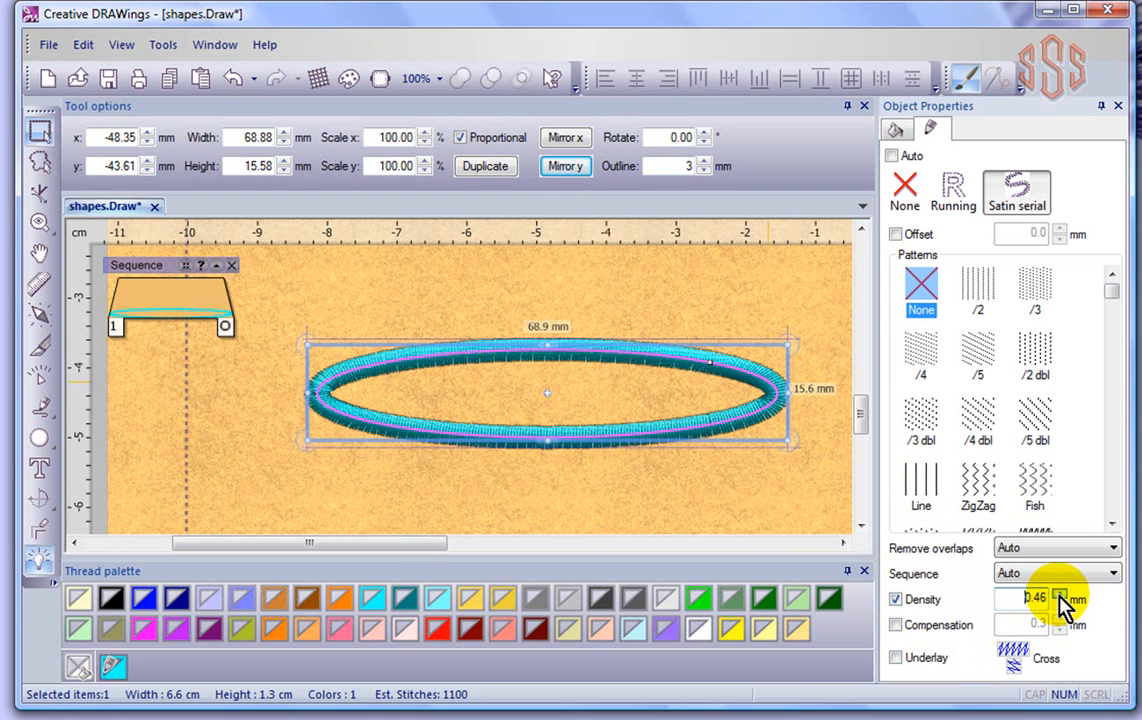
{"action": "left_click", "coordinate": [1060, 595]}
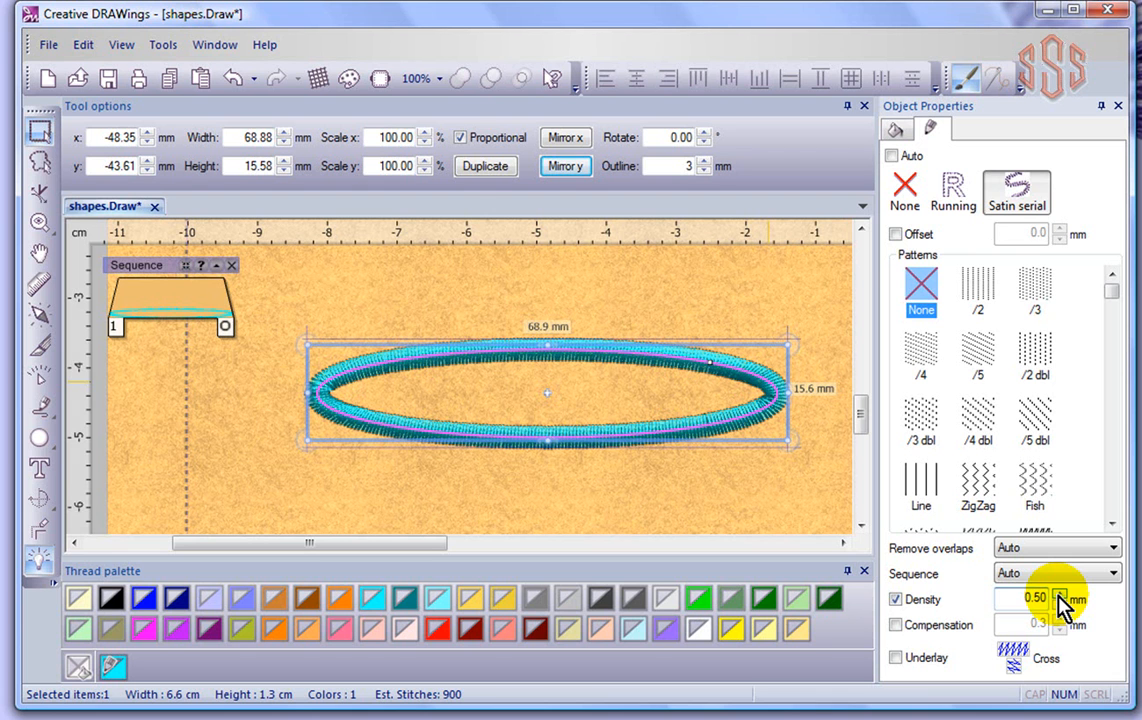
{"action": "left_click", "coordinate": [757, 478]}
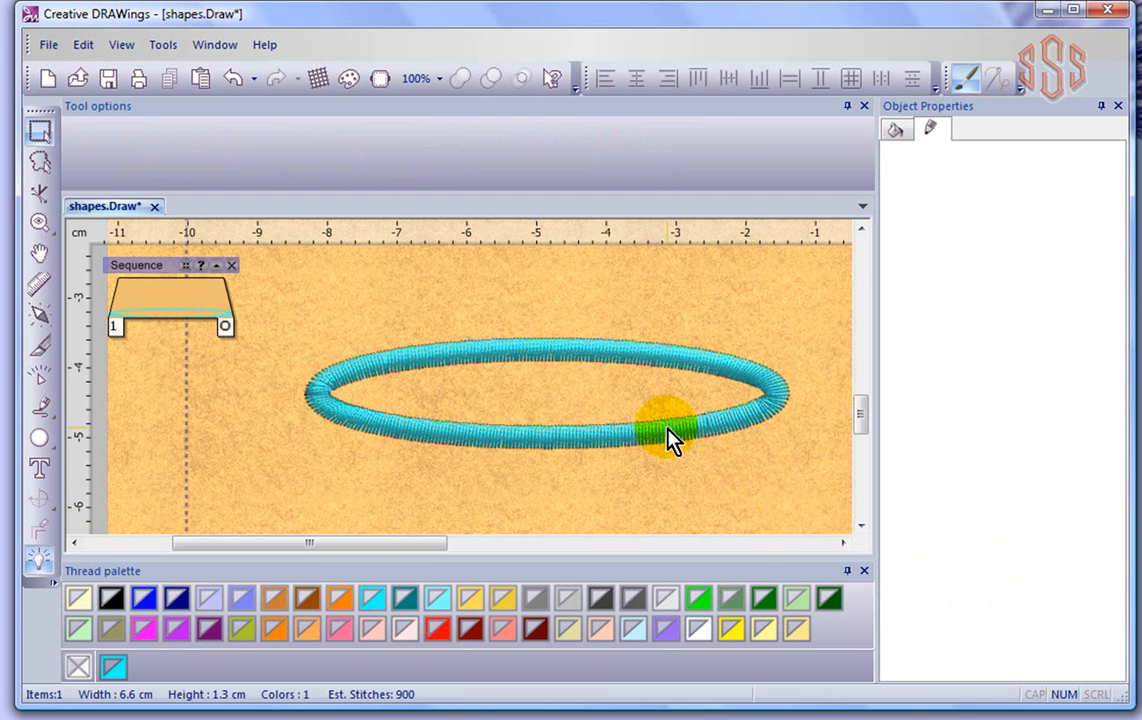
{"action": "scroll", "coordinate": [645, 375], "scroll_direction": "up", "scroll_amount": 1}
{"action": "scroll", "coordinate": [645, 378], "scroll_direction": "up", "scroll_amount": 2}
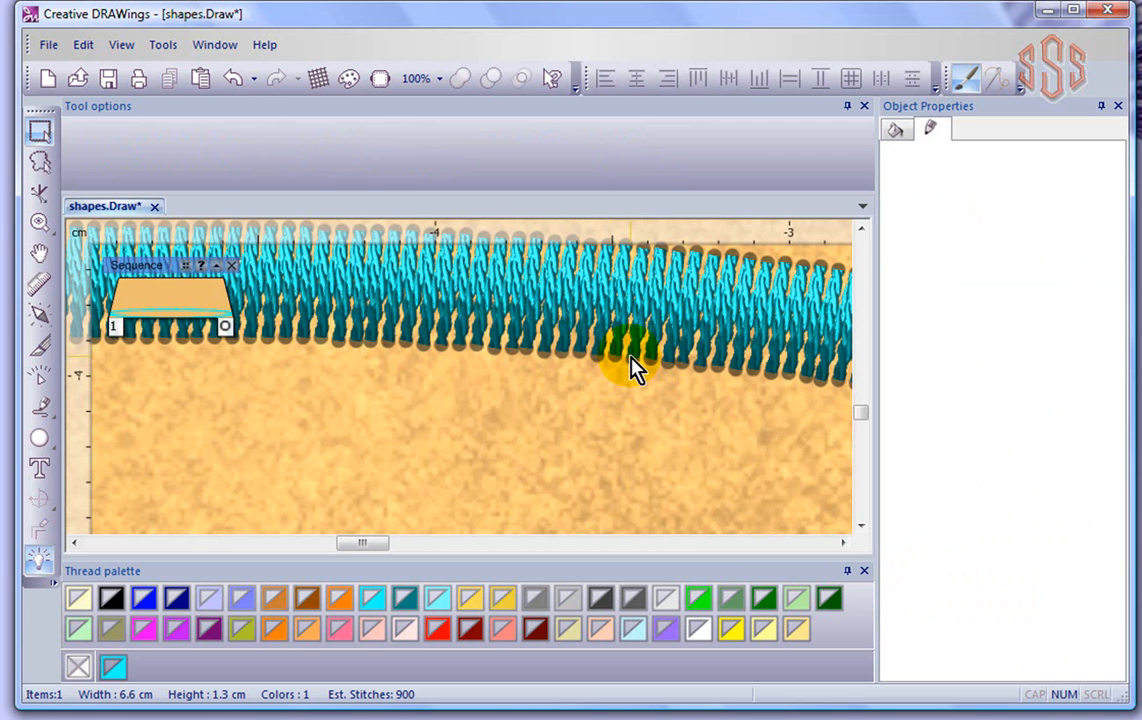
- Enable custom compensation for the ellipse's satin outline and set it to 0.5 mm
{"action": "left_click", "coordinate": [626, 295]}
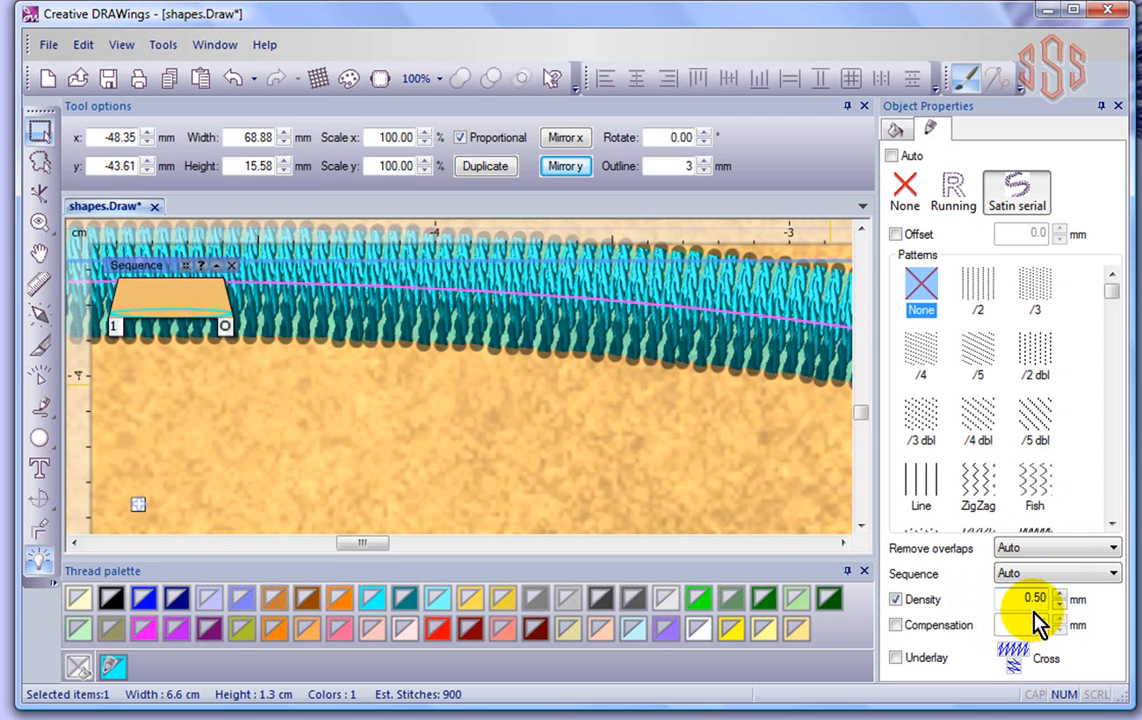
{"action": "left_click", "coordinate": [899, 626]}
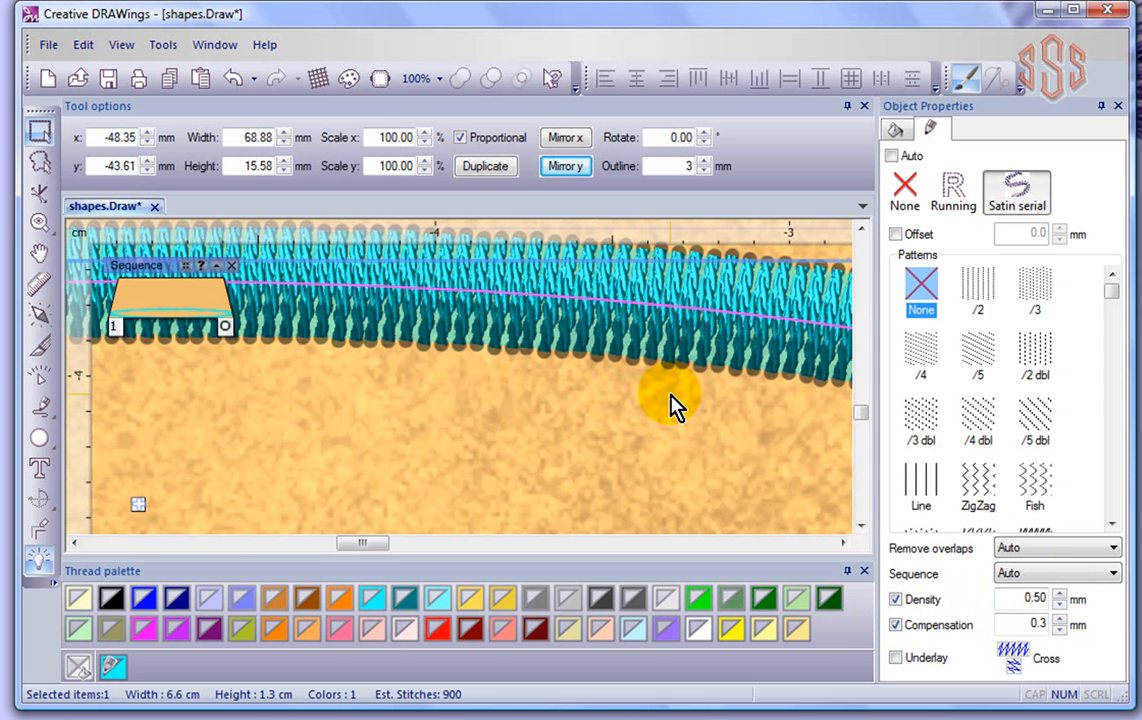
{"action": "left_click", "coordinate": [650, 412]}
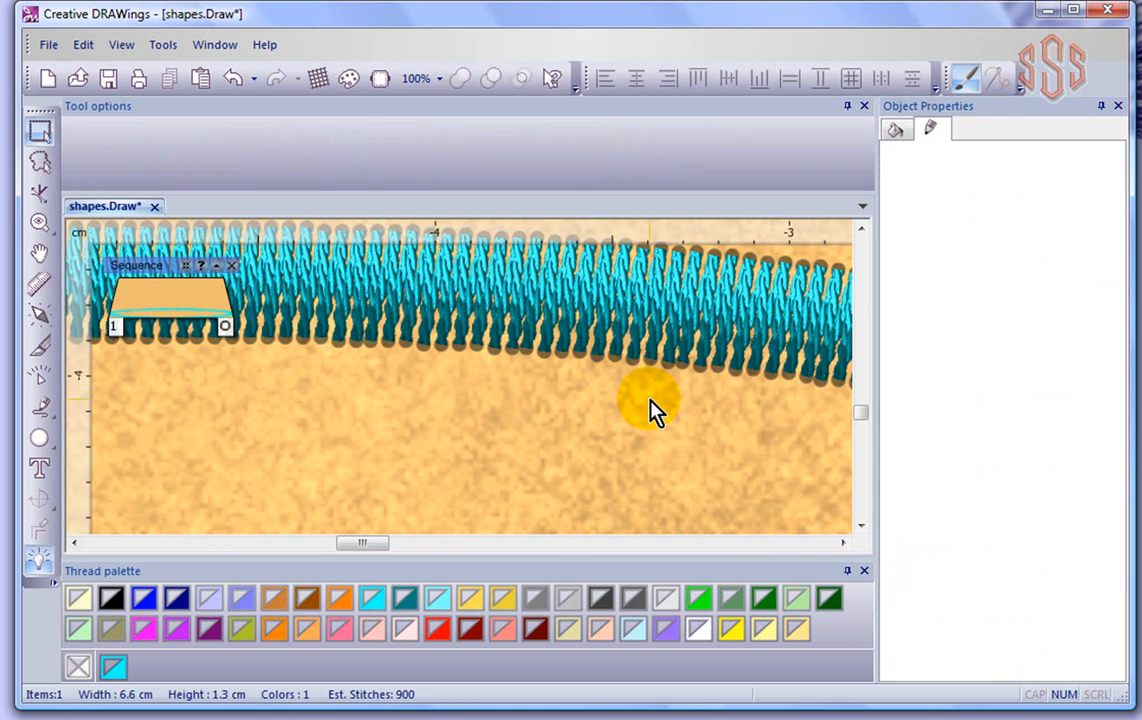
{"action": "left_click", "coordinate": [650, 328]}
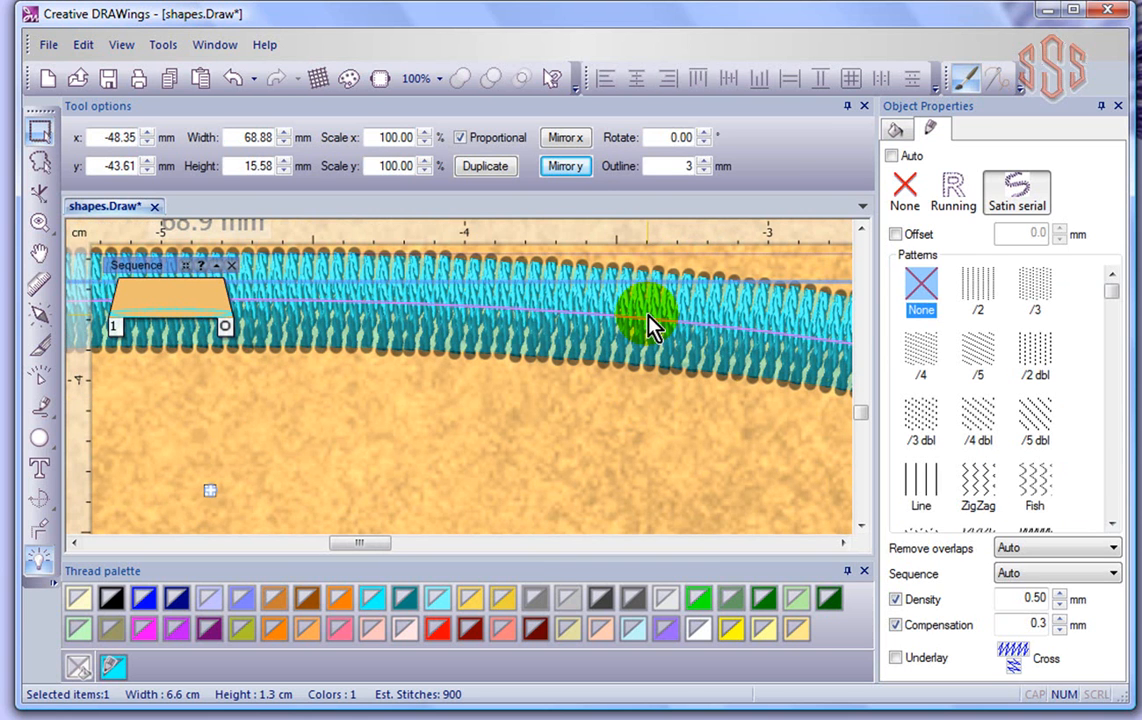
{"action": "left_click_drag", "start_coordinate": [650, 323], "coordinate": [657, 266]}
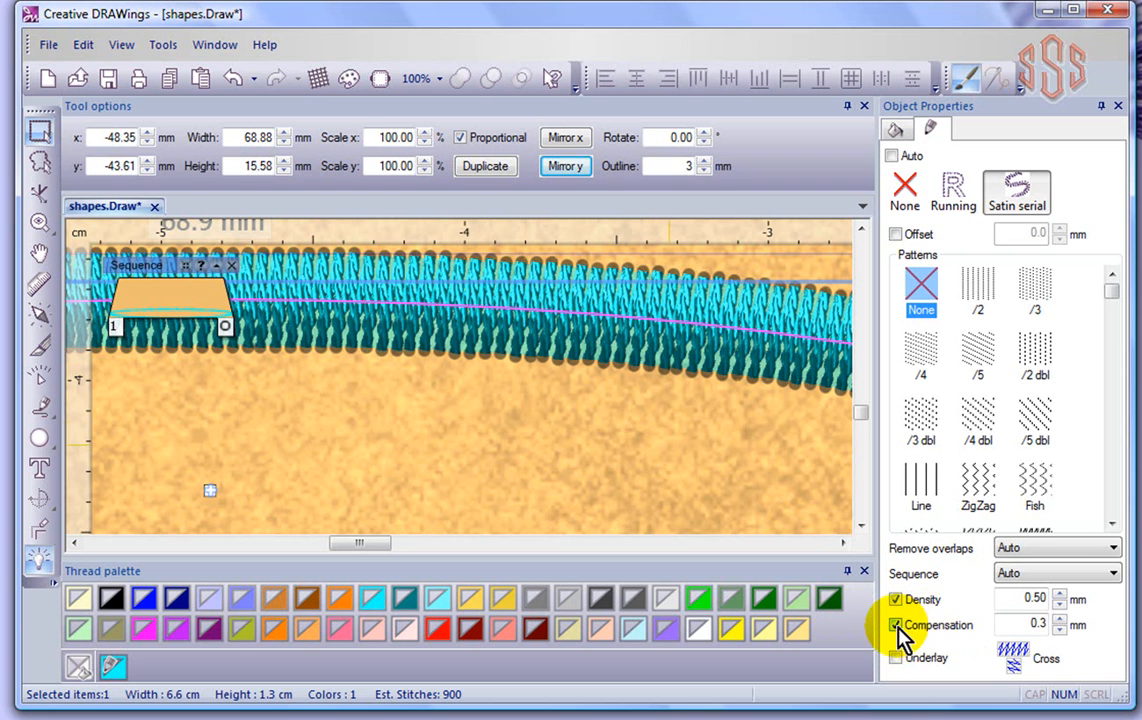
{"action": "left_click", "coordinate": [1063, 619]}
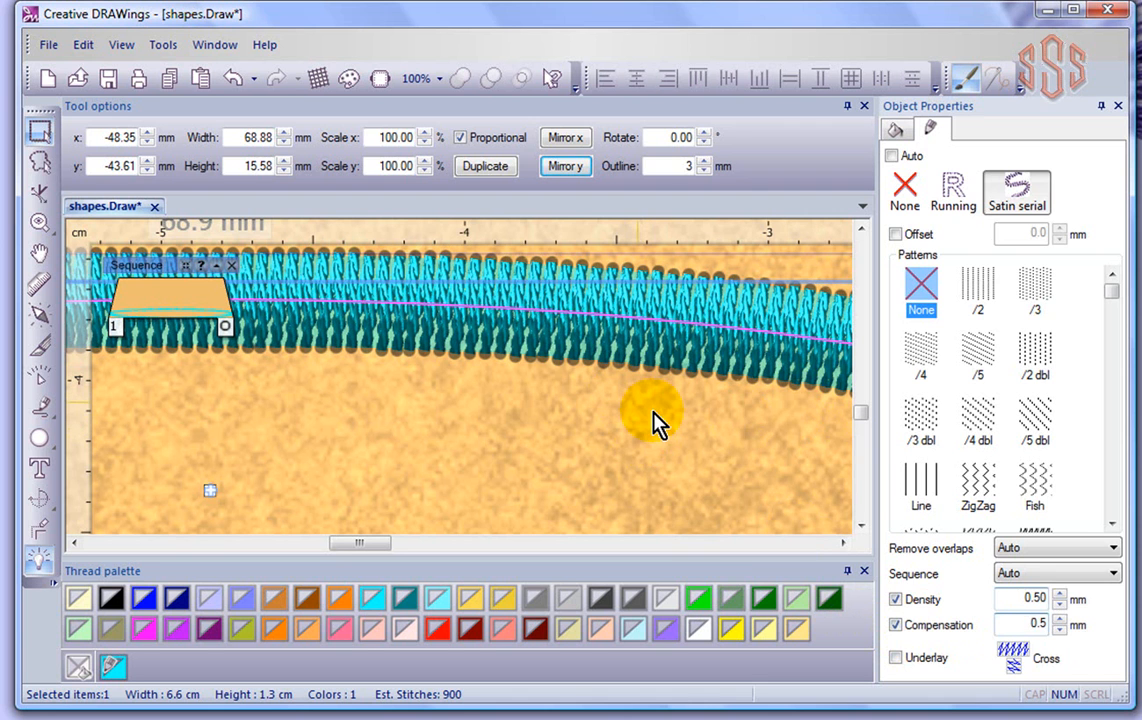
{"action": "right_click", "coordinate": [651, 408]}
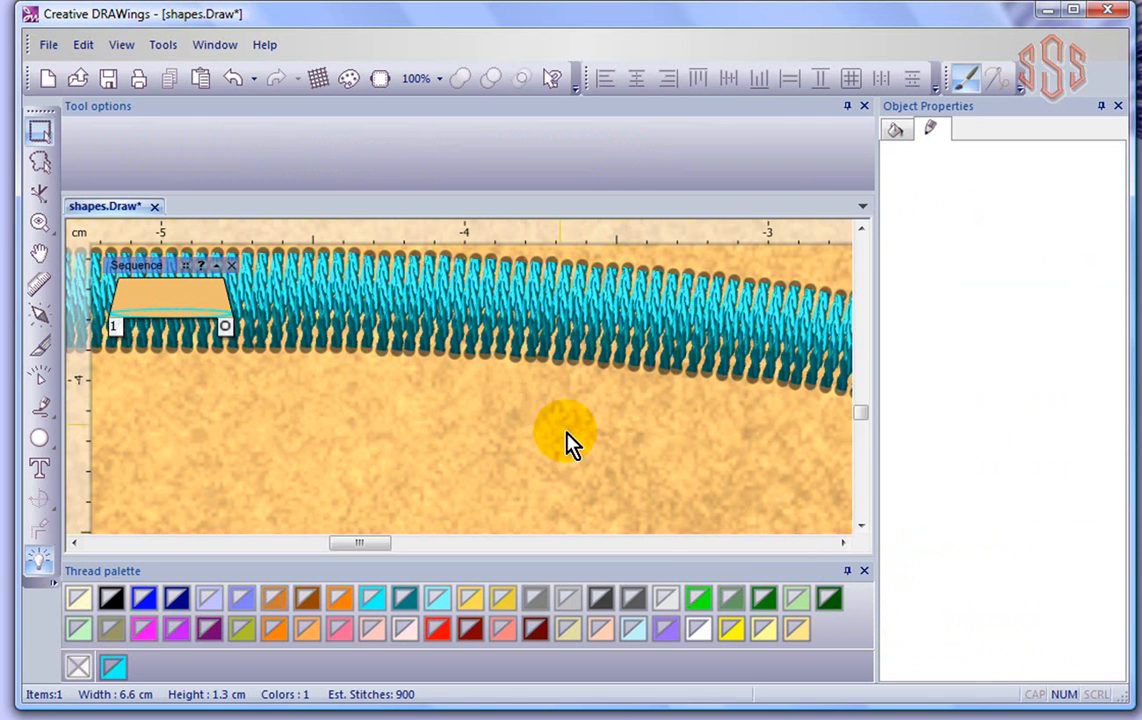
- Enable underlay for the ellipse's satin outline, review the available underlay types and keep Cross
{"action": "left_click", "coordinate": [652, 335]}
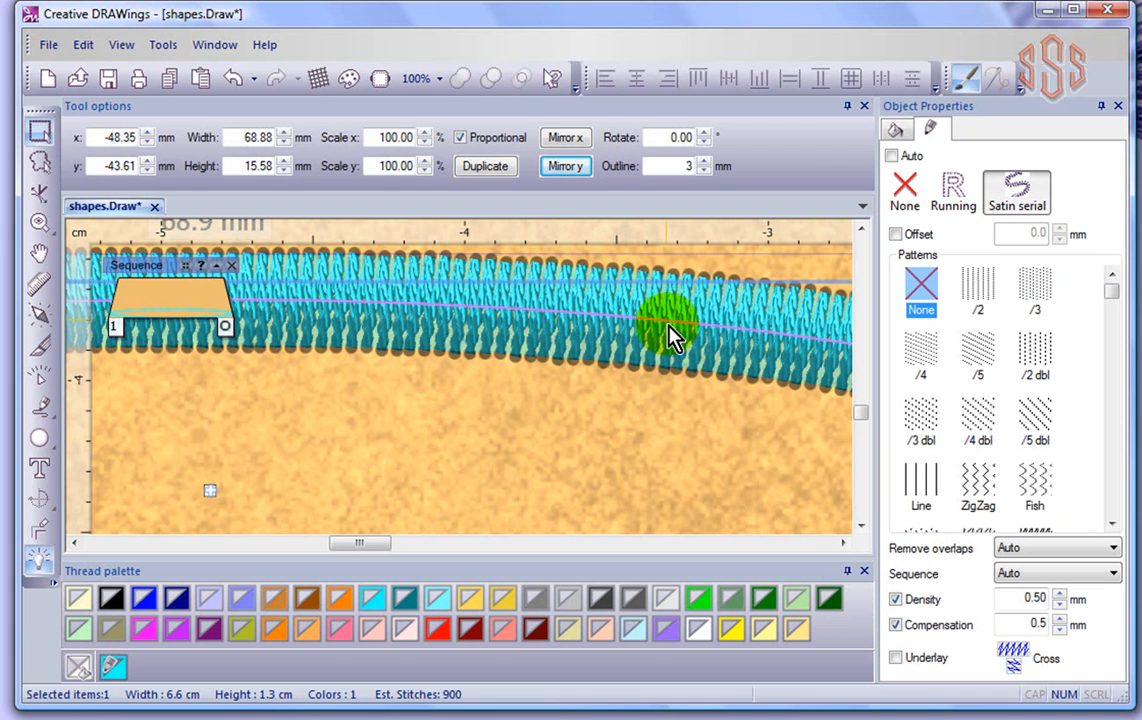
{"action": "left_click", "coordinate": [895, 658]}
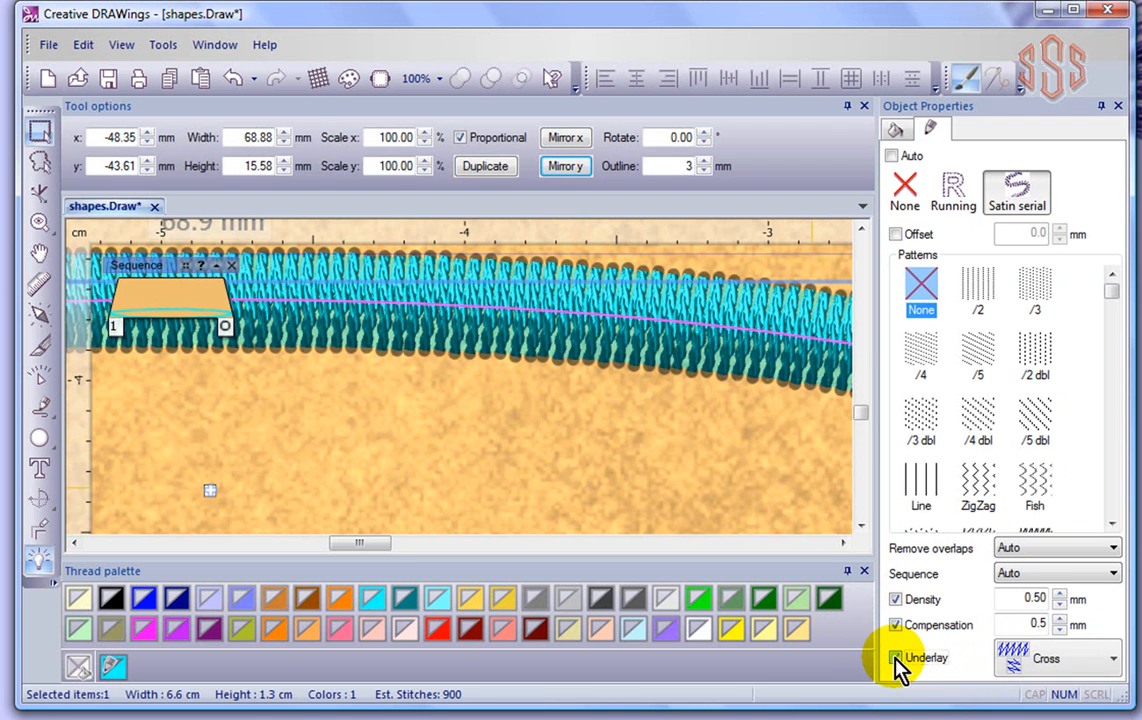
{"action": "left_click", "coordinate": [1113, 660]}
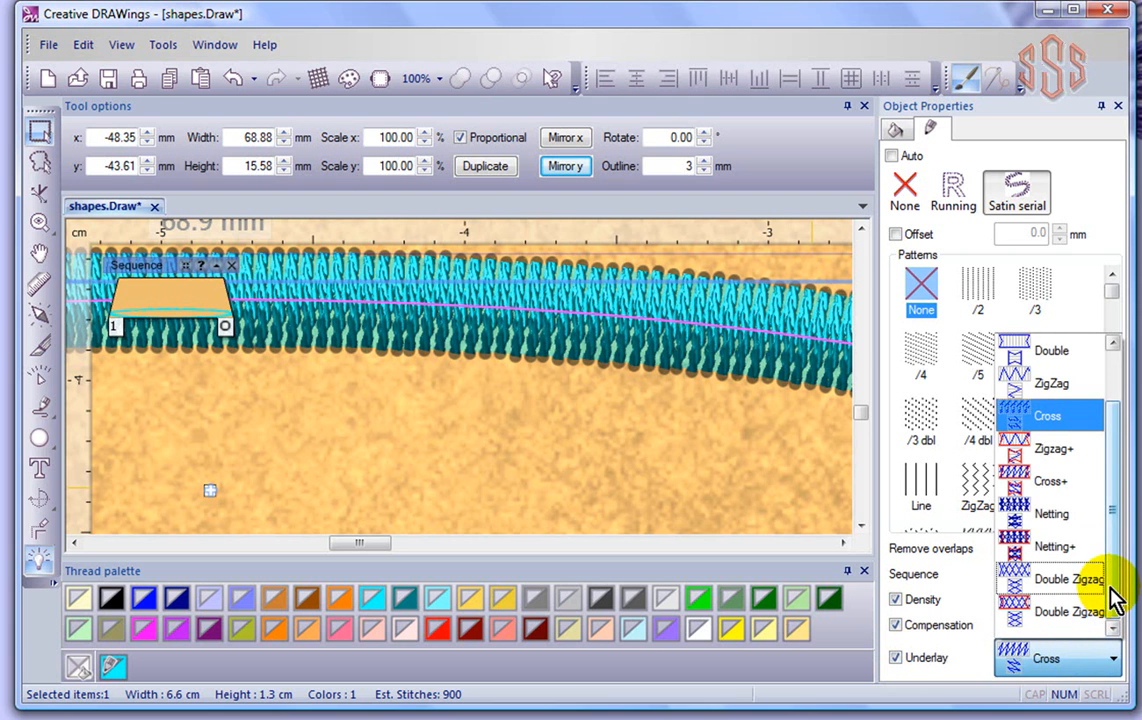
{"action": "scroll", "coordinate": [1113, 595], "scroll_direction": "up", "scroll_amount": 2}
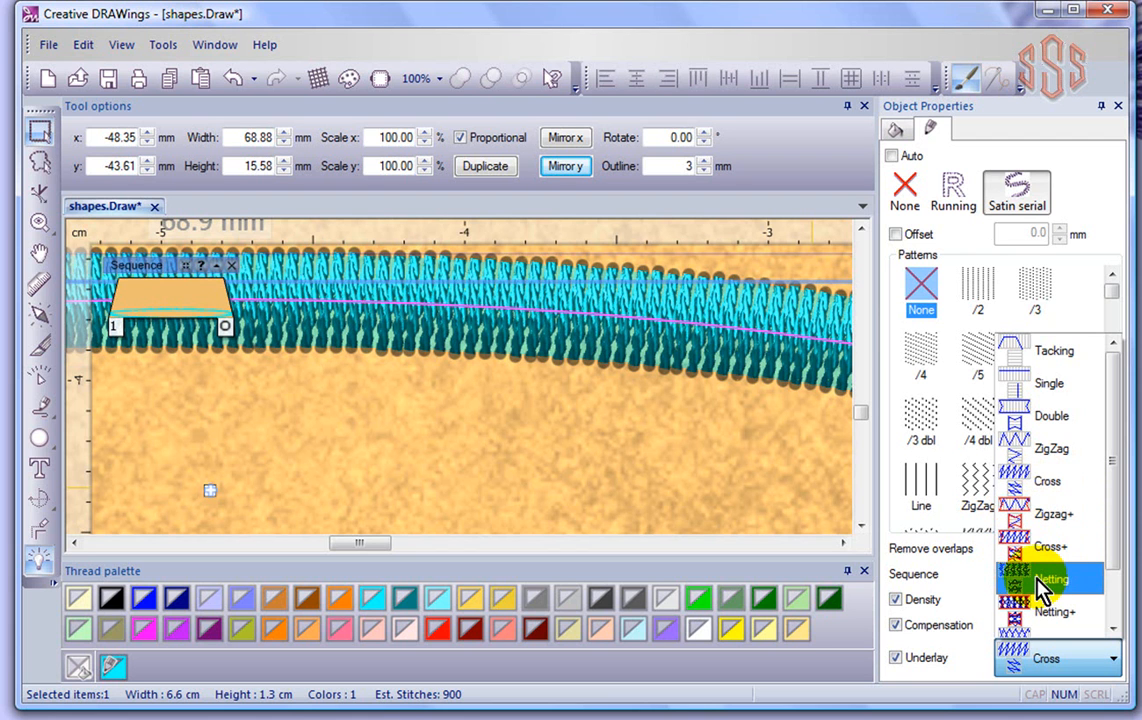
{"action": "left_click_drag", "start_coordinate": [1114, 543], "coordinate": [1113, 585]}
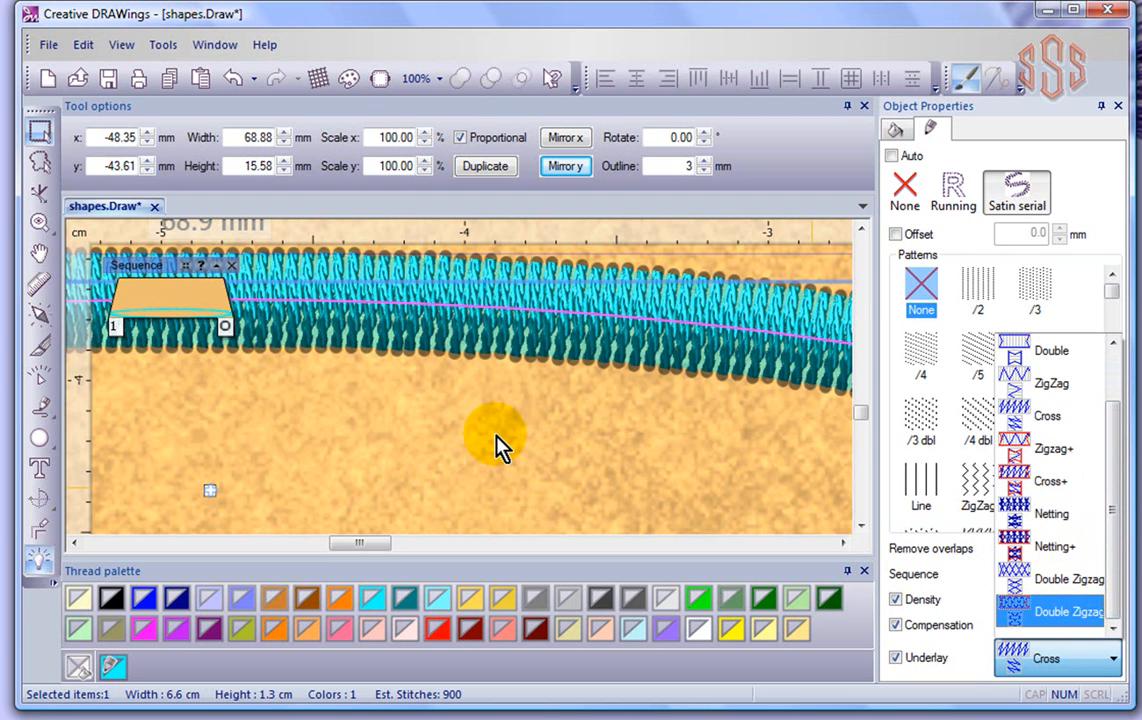
{"action": "left_click", "coordinate": [1020, 662]}
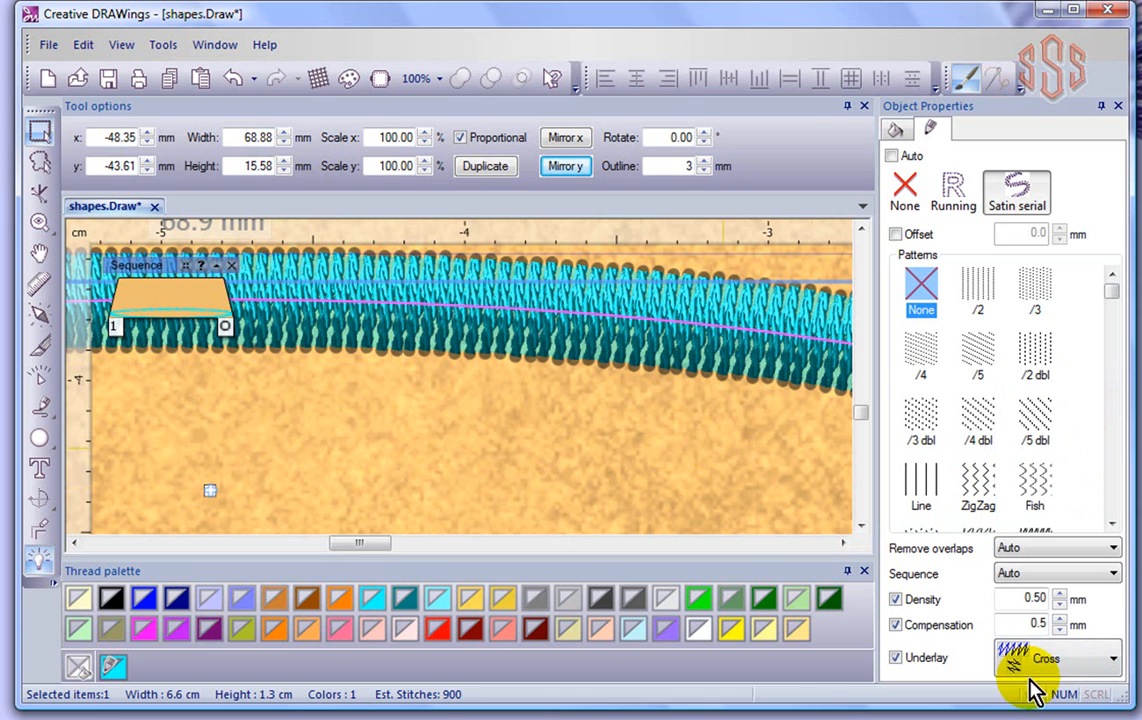
- Play the Slow redraw simulation of the whole ellipse to check how the underlay and satin stitch out, and stop it partway
{"action": "scroll", "coordinate": [470, 388], "scroll_direction": "down", "scroll_amount": 2}
{"action": "scroll", "coordinate": [468, 387], "scroll_direction": "down", "scroll_amount": 3}
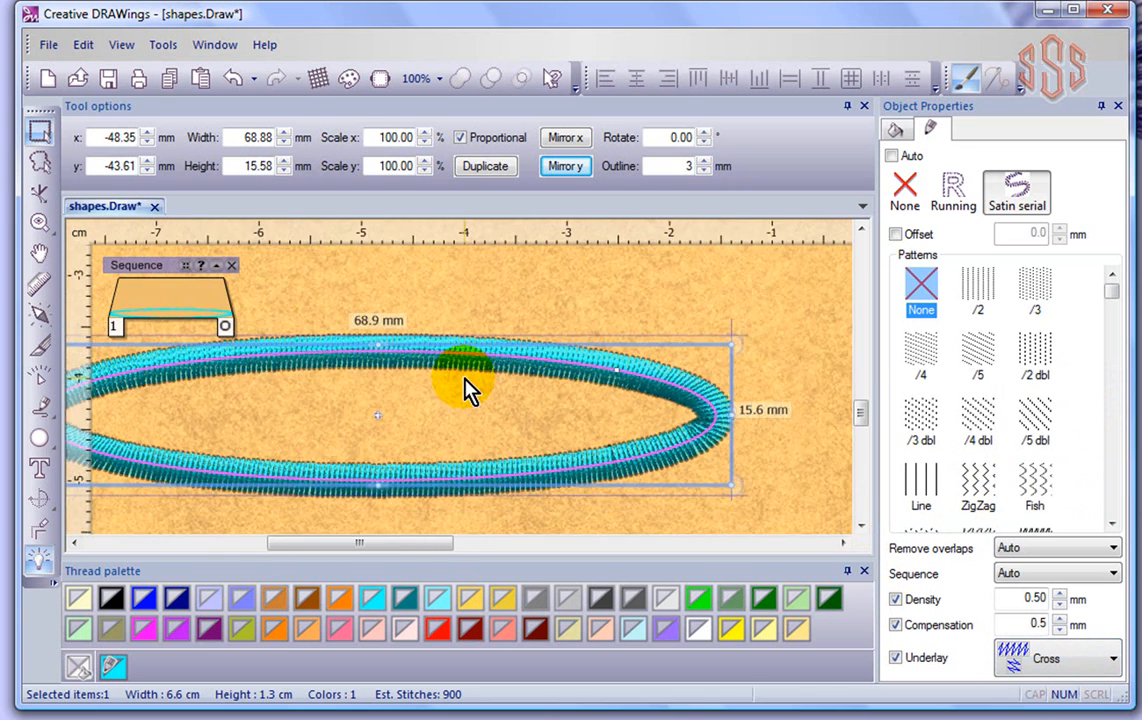
{"action": "left_click_drag", "start_coordinate": [410, 553], "coordinate": [388, 545]}
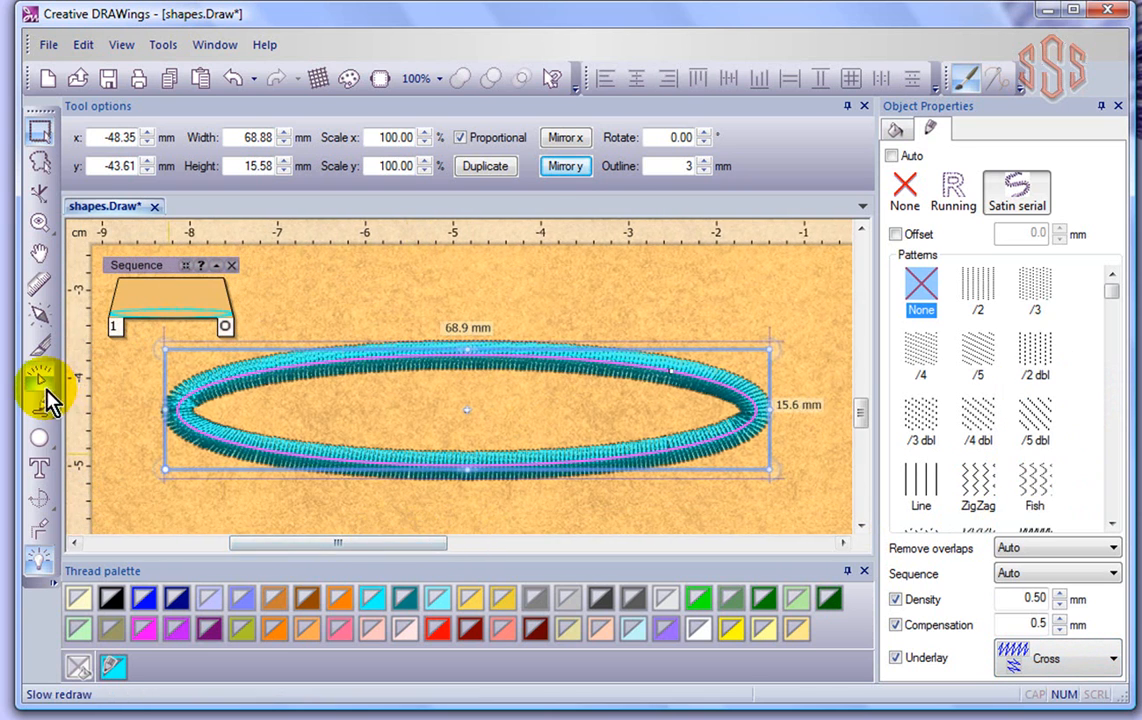
{"action": "left_click", "coordinate": [40, 378]}
{"action": "left_click", "coordinate": [722, 332]}
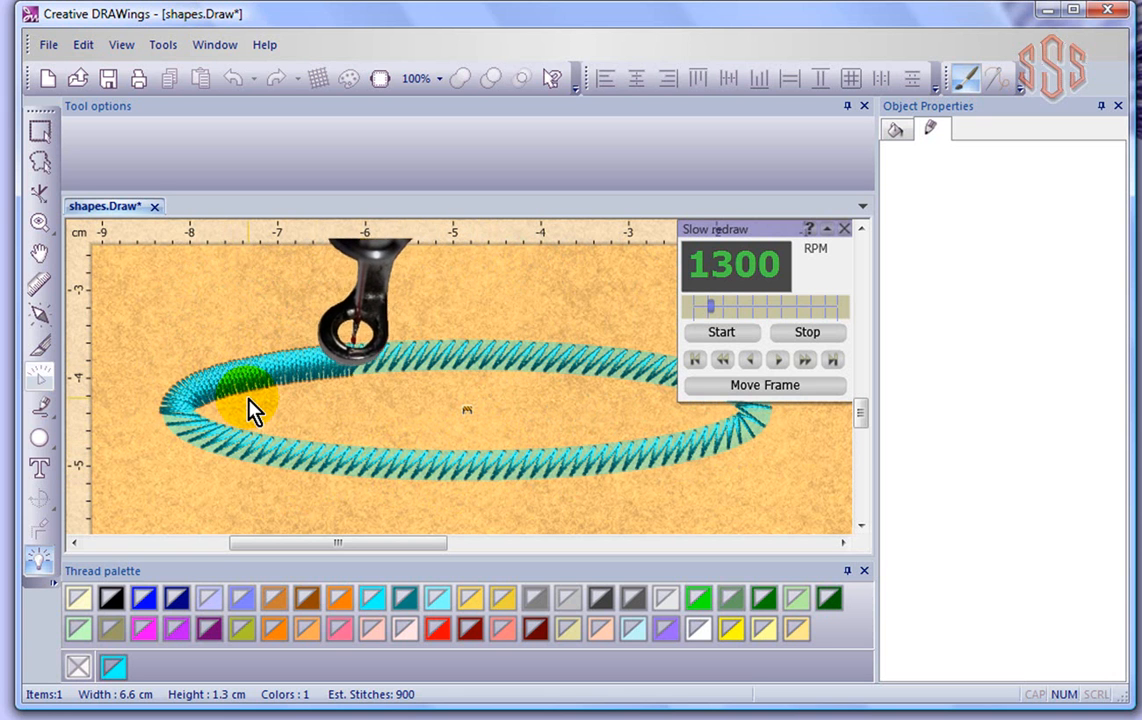
{"action": "left_click", "coordinate": [821, 335]}
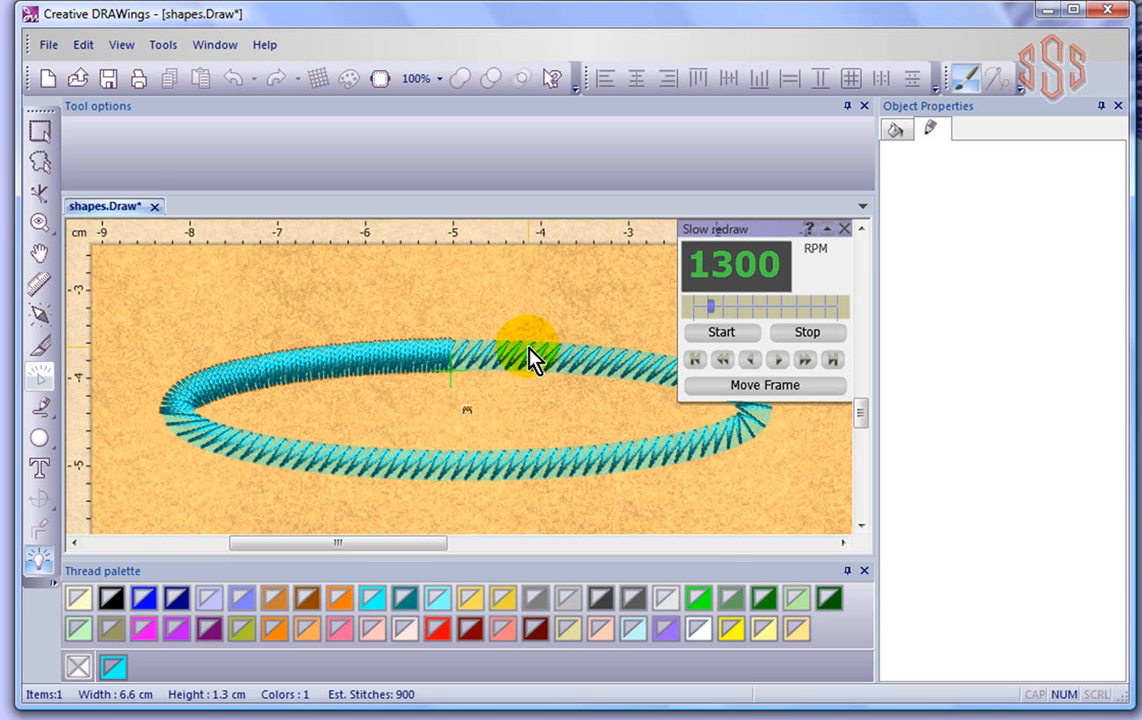
- Close the stitch simulation and switch the underlay of the ellipse's satin outline to ZigZag
{"action": "left_click", "coordinate": [845, 230]}
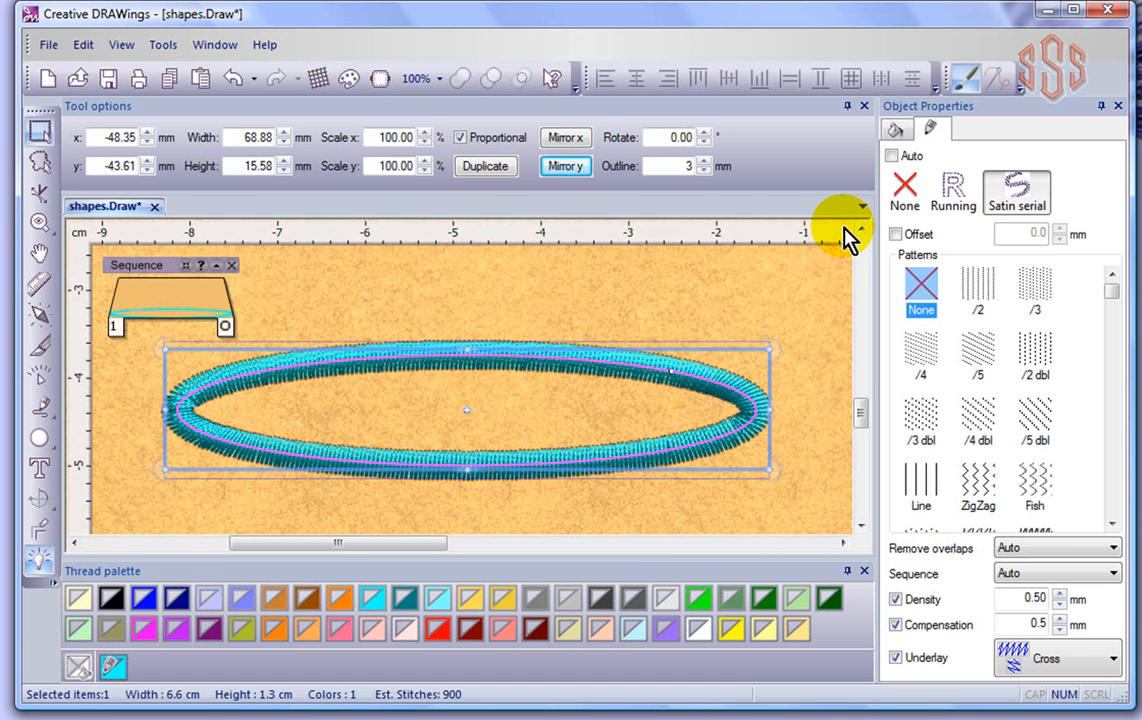
{"action": "left_click", "coordinate": [1068, 660]}
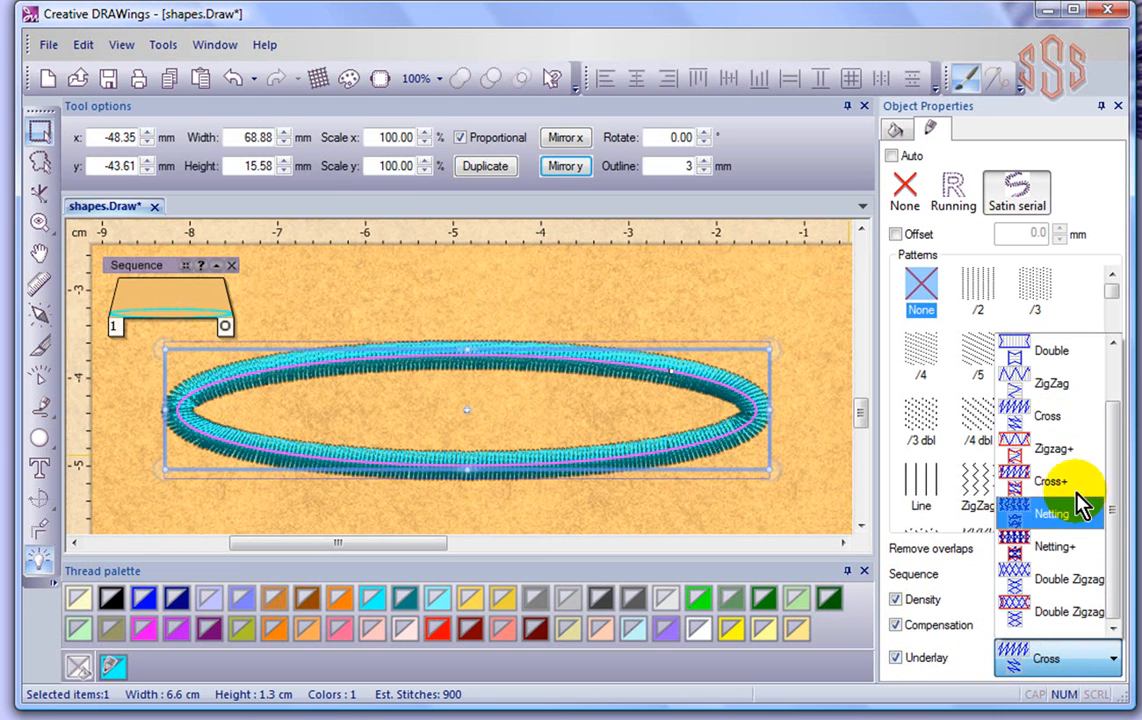
{"action": "left_click", "coordinate": [1045, 385]}
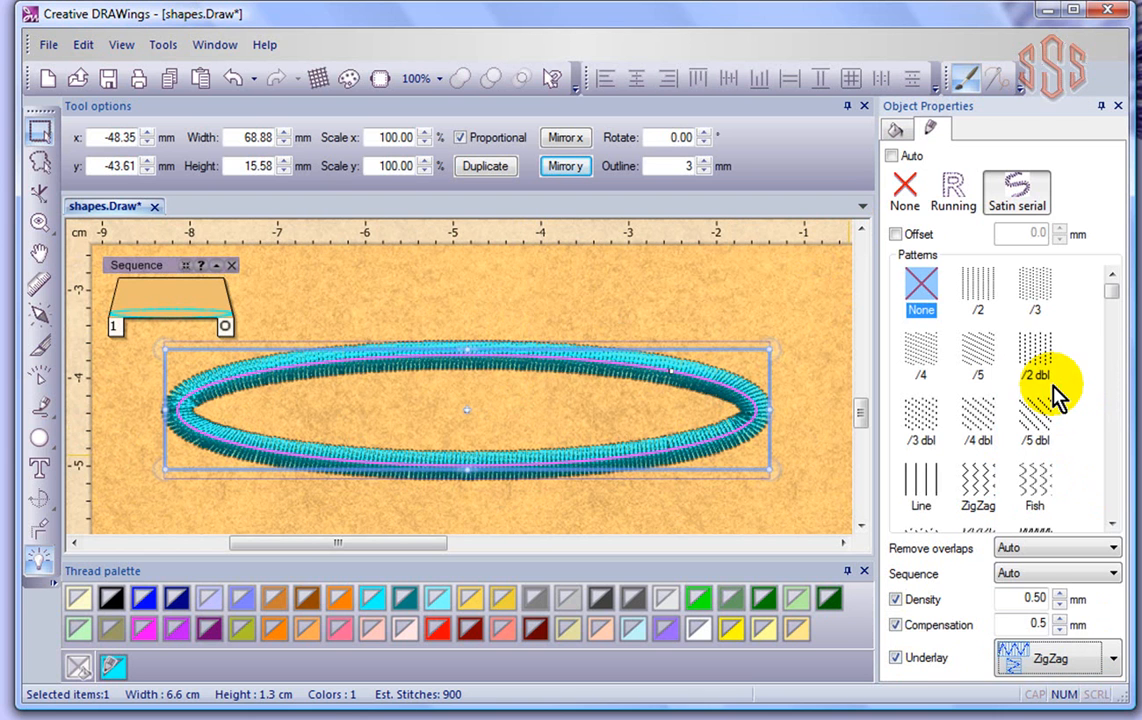
- Deselect the ellipse, play the Slow redraw simulation to check the ZigZag underlay, and stop and close it partway
{"action": "left_click", "coordinate": [803, 308]}
{"action": "left_click", "coordinate": [38, 378]}
{"action": "left_click", "coordinate": [708, 335]}
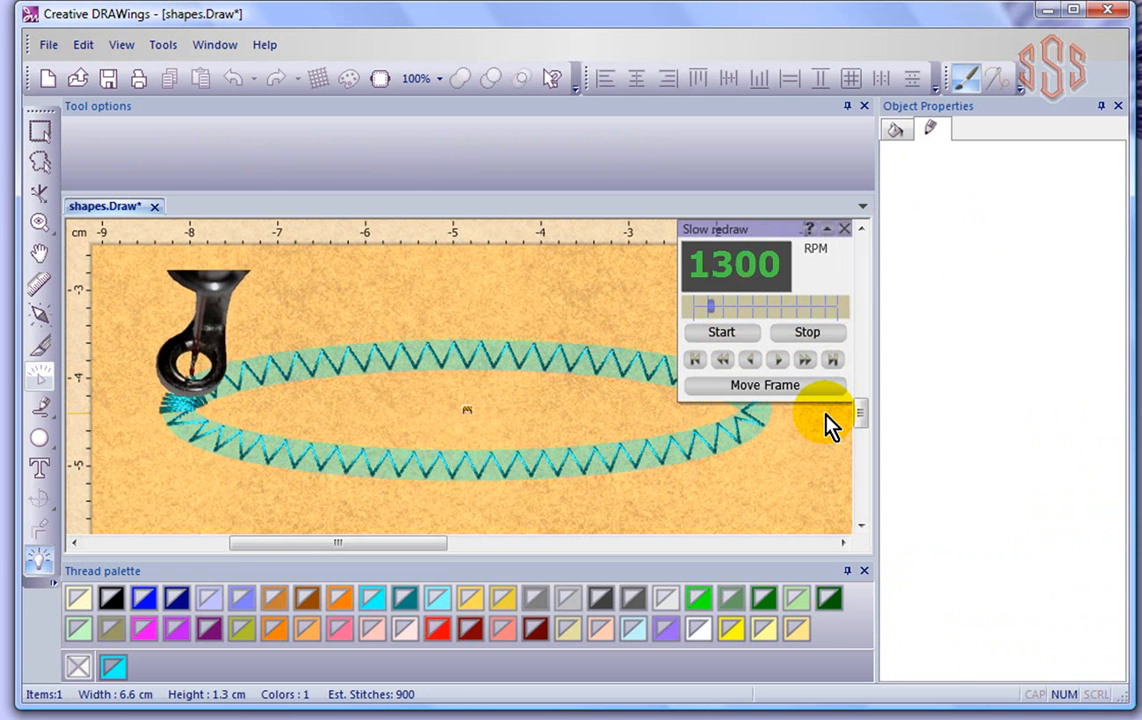
{"action": "left_click", "coordinate": [821, 334]}
{"action": "left_click", "coordinate": [844, 229]}
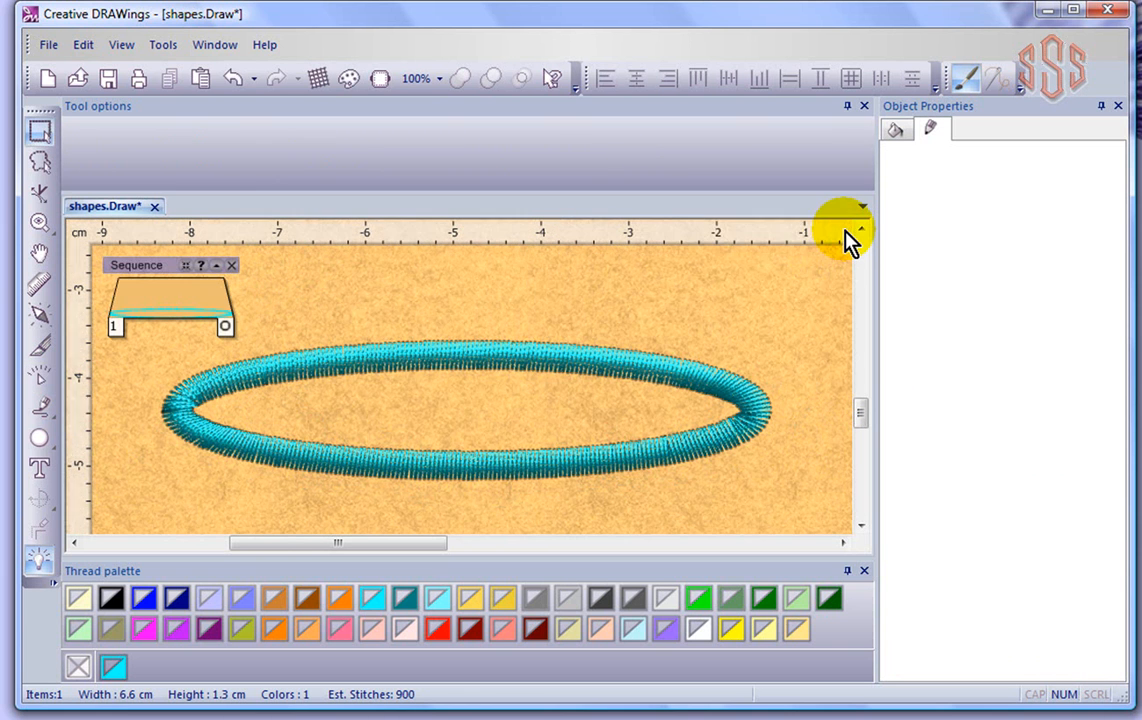
- Reselect the ellipse and change its satin outline underlay to Cross+
{"action": "left_click", "coordinate": [579, 365]}
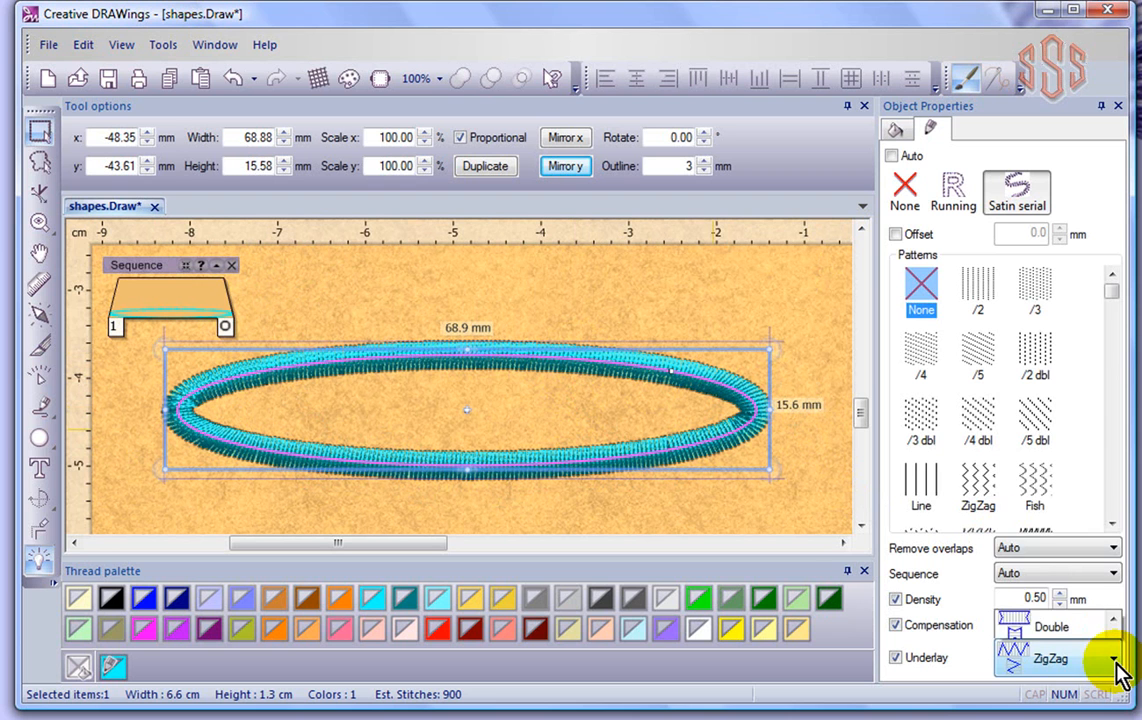
{"action": "left_click", "coordinate": [1114, 661]}
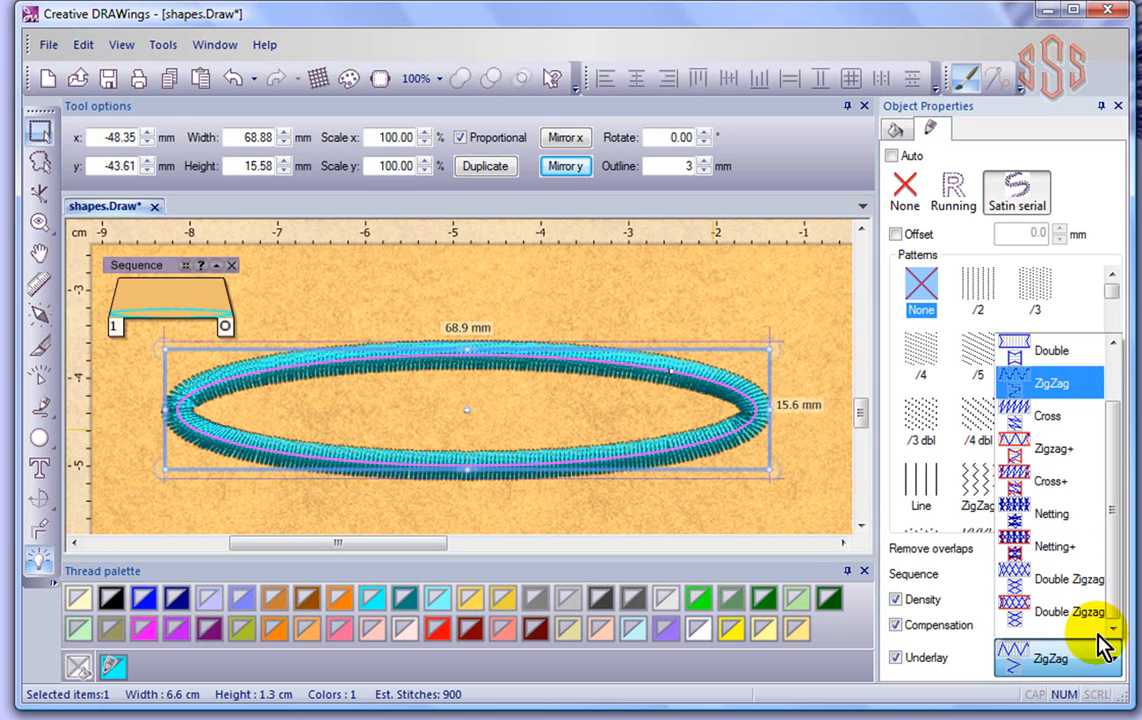
{"action": "left_click", "coordinate": [1040, 484]}
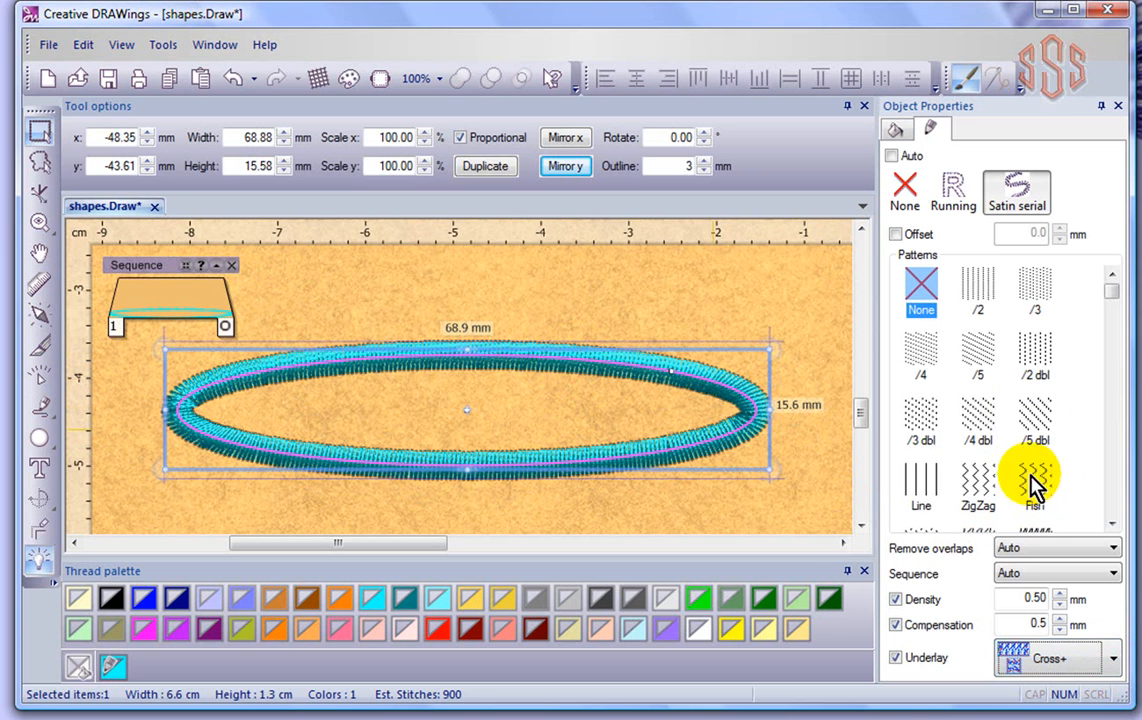
- Simulate the ellipse's stitching with Slow redraw to examine the Cross+ underlay, and end the simulation partway
{"action": "left_click", "coordinate": [36, 375]}
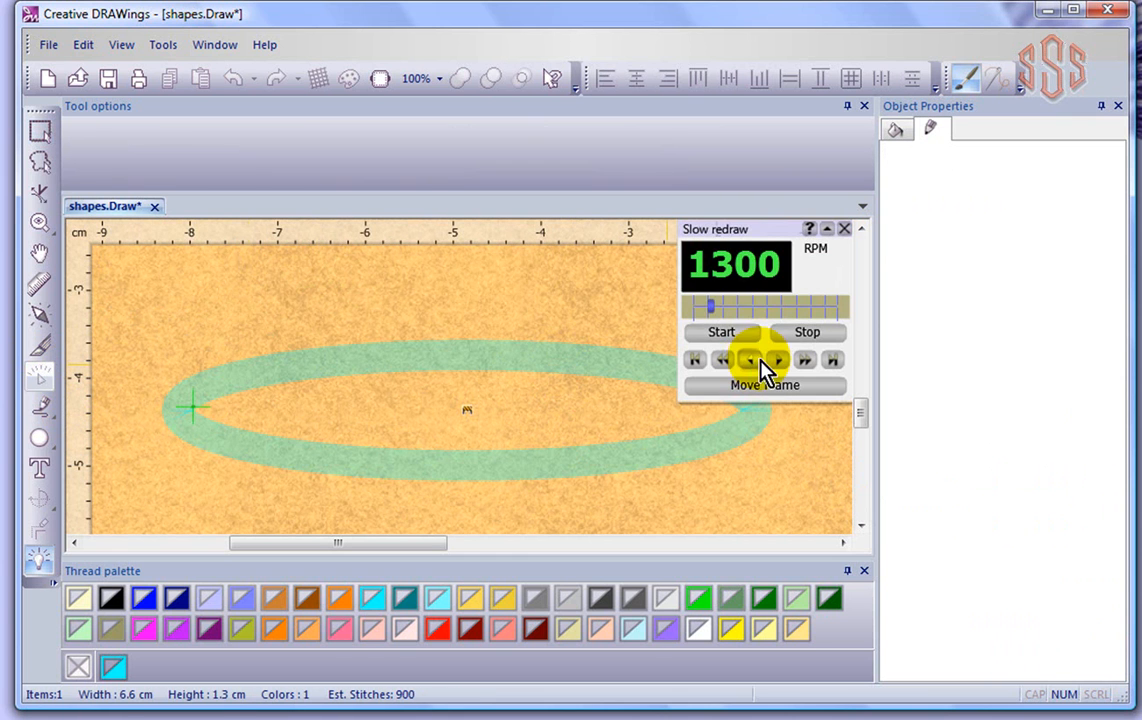
{"action": "left_click", "coordinate": [742, 337]}
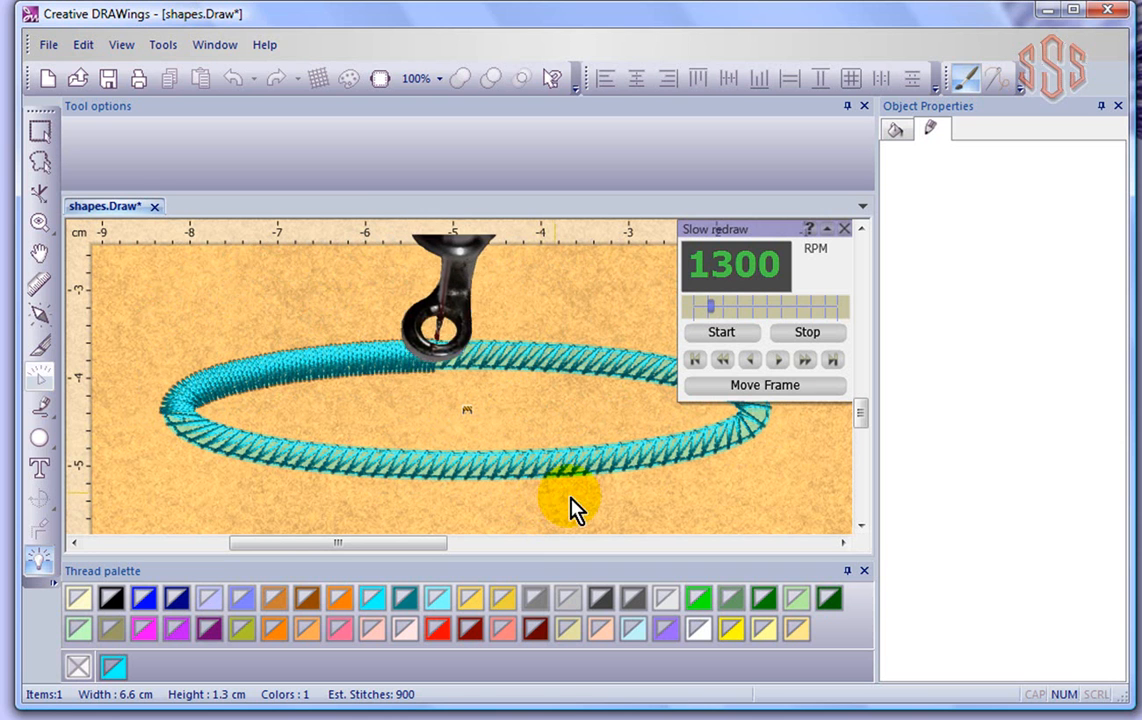
{"action": "left_click", "coordinate": [815, 334]}
{"action": "left_click", "coordinate": [845, 229]}
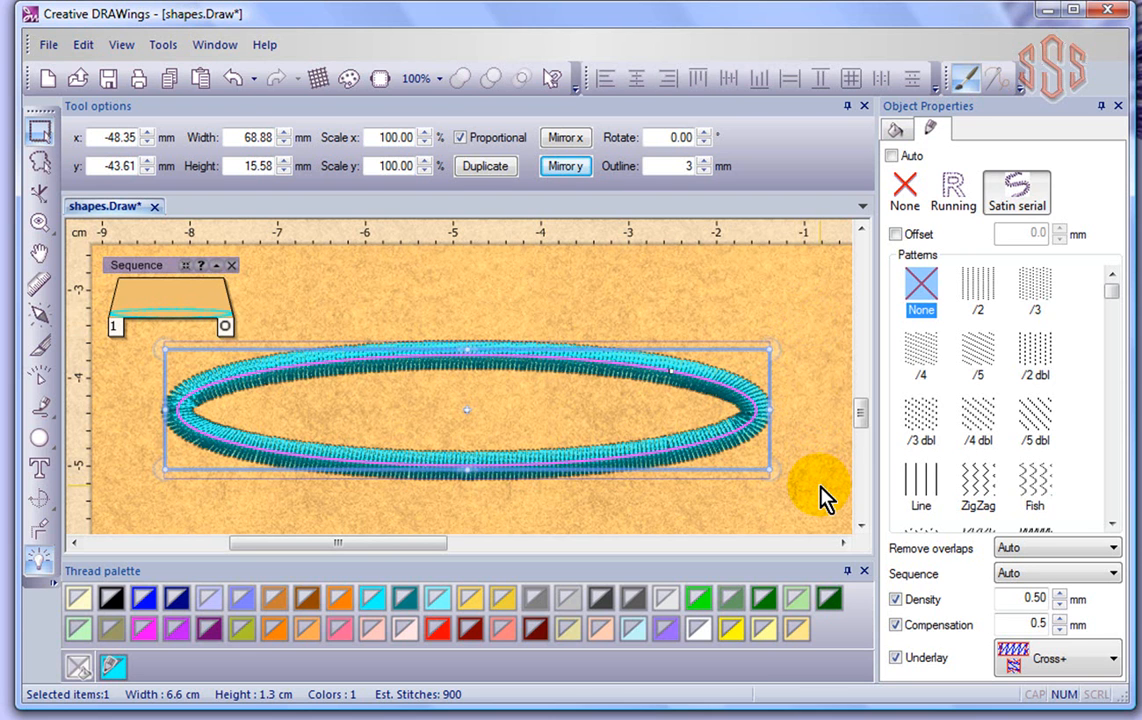
- Set the ellipse's underlay to the last Double Zigzag type in the list and preview its stitching with Slow redraw
{"action": "left_click", "coordinate": [1113, 659]}
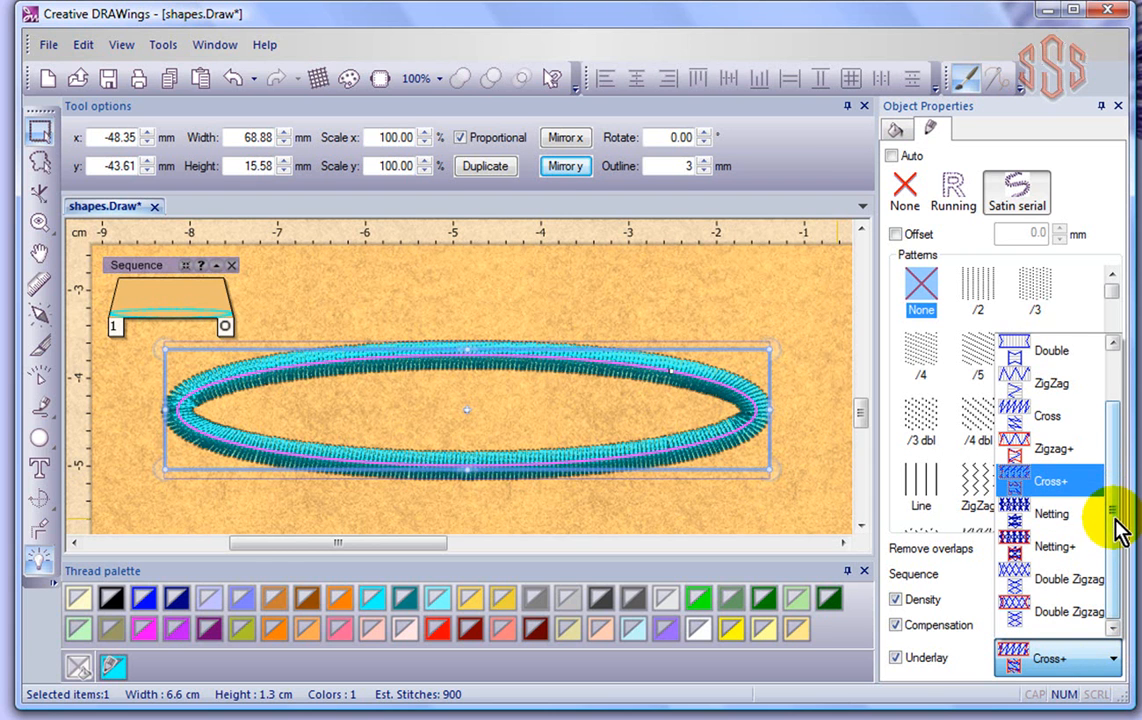
{"action": "left_click", "coordinate": [1067, 618]}
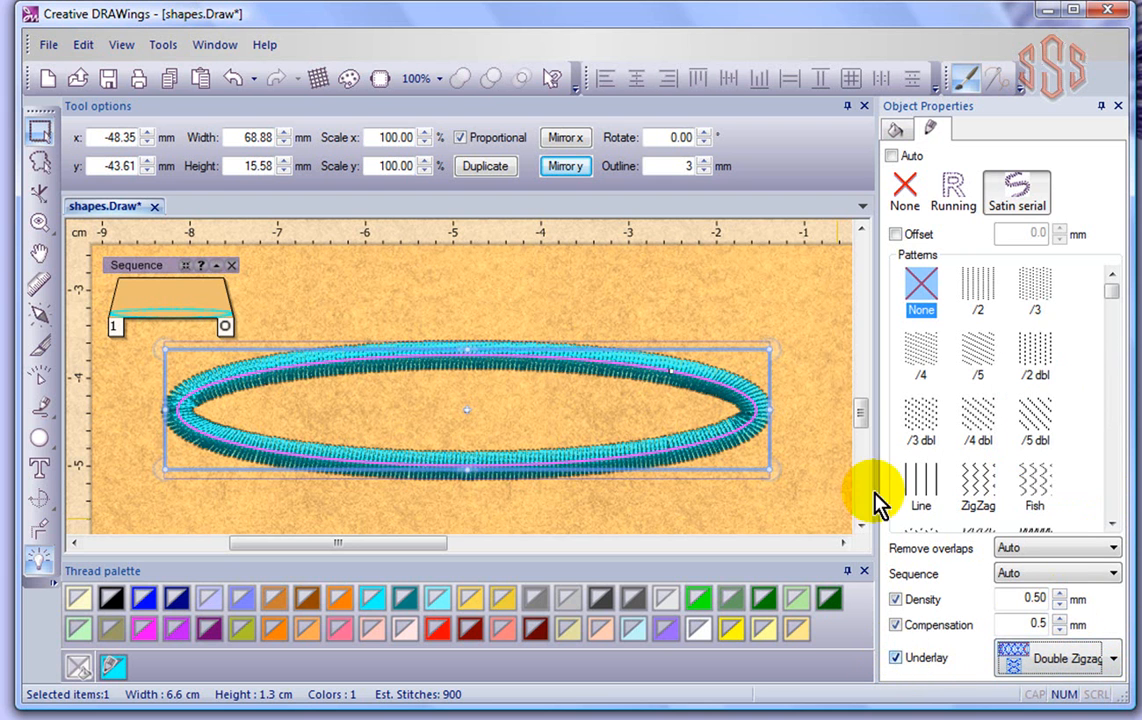
{"action": "left_click", "coordinate": [805, 301]}
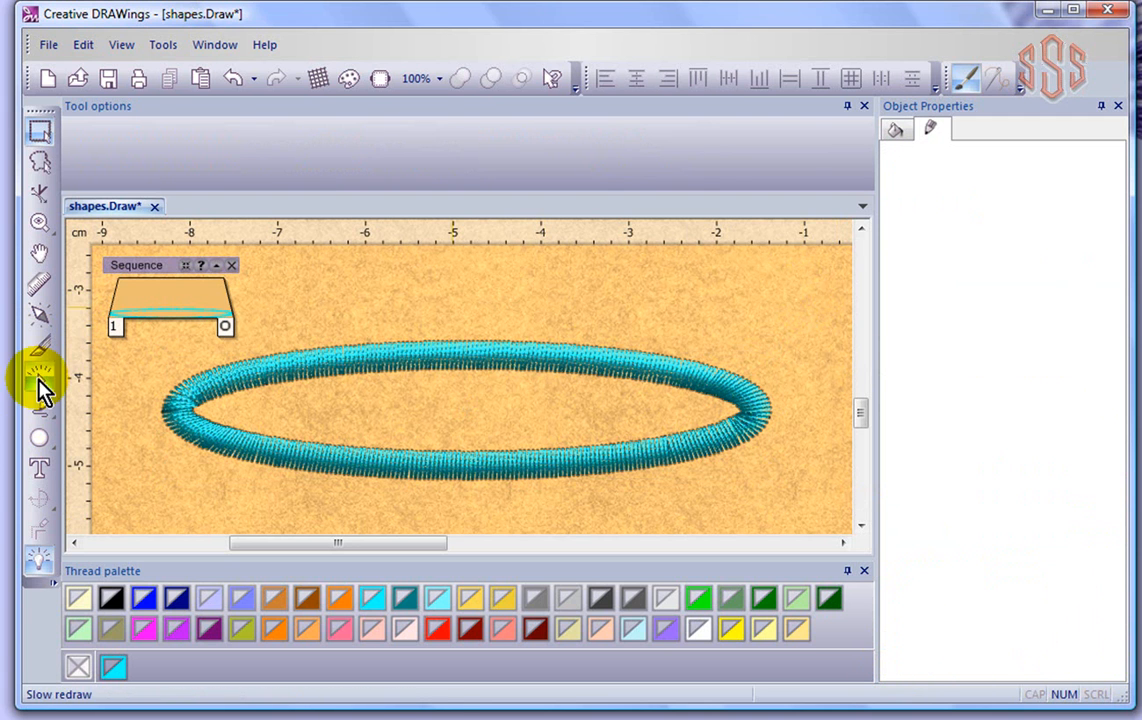
{"action": "left_click", "coordinate": [36, 378]}
{"action": "left_click", "coordinate": [736, 338]}
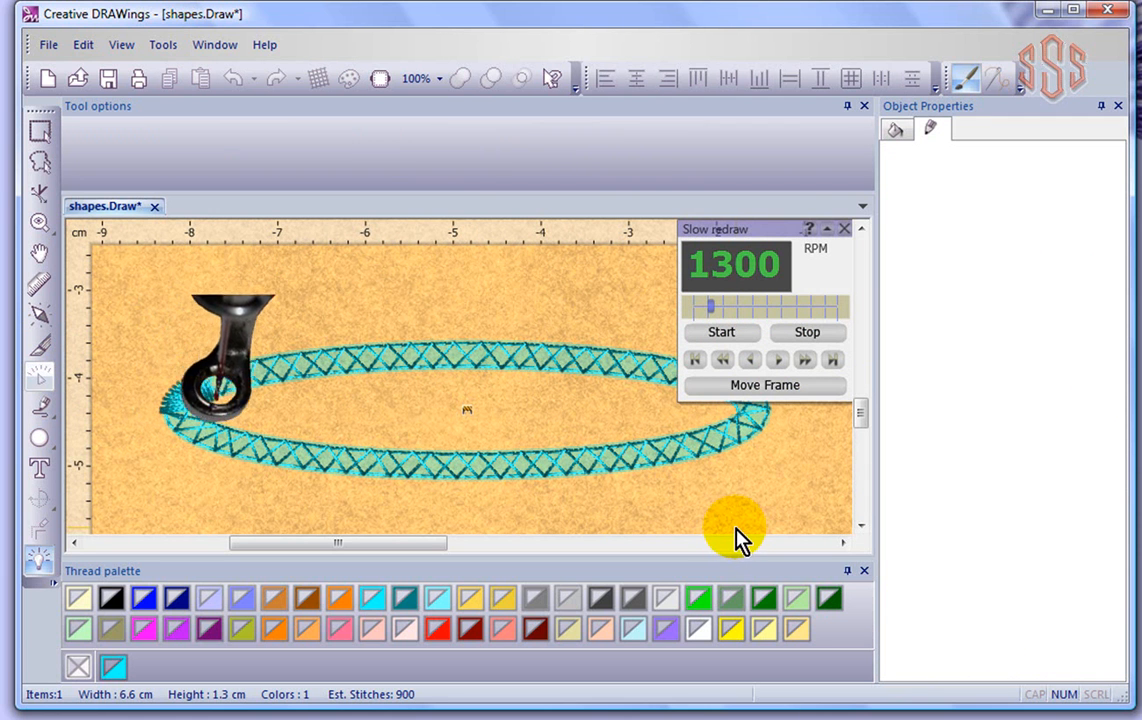
{"action": "left_click", "coordinate": [845, 229]}
- Reselect the ellipse and open its fill properties
{"action": "left_click", "coordinate": [522, 360]}
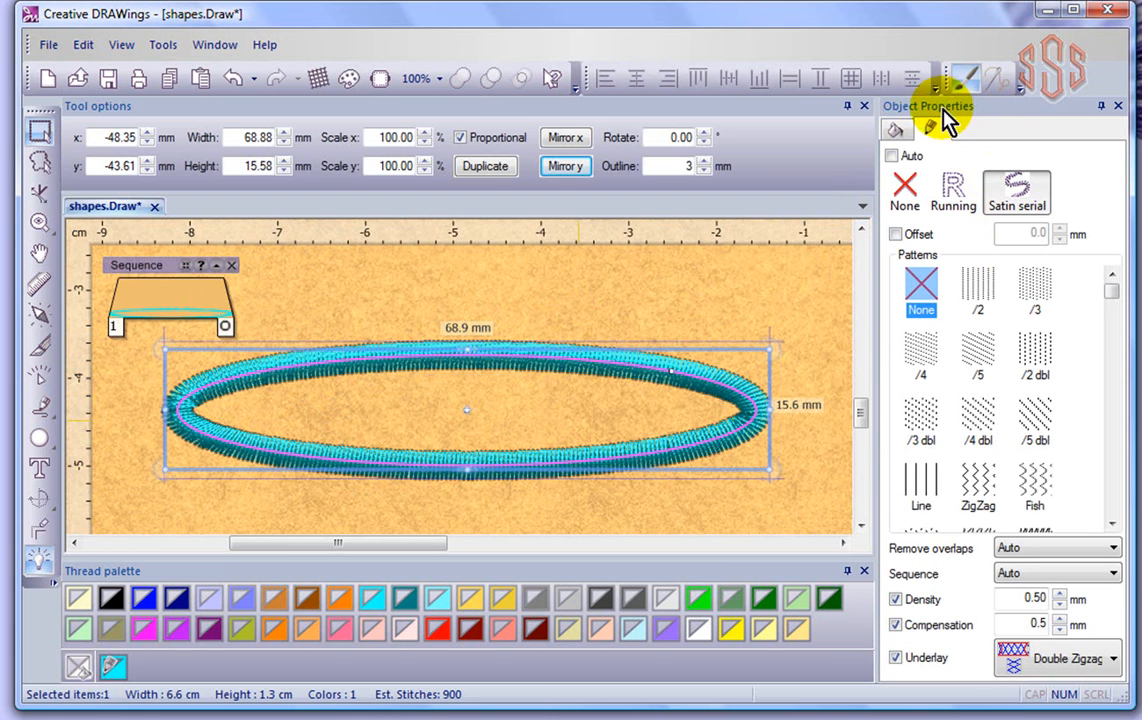
{"action": "left_click", "coordinate": [898, 134]}
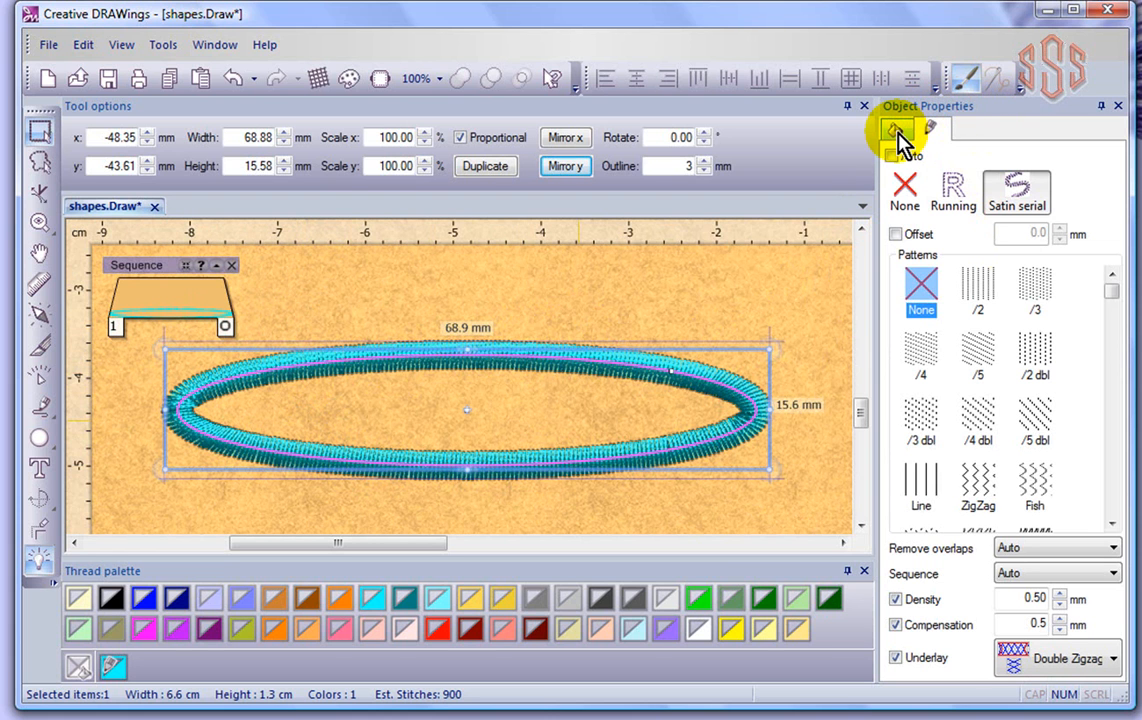